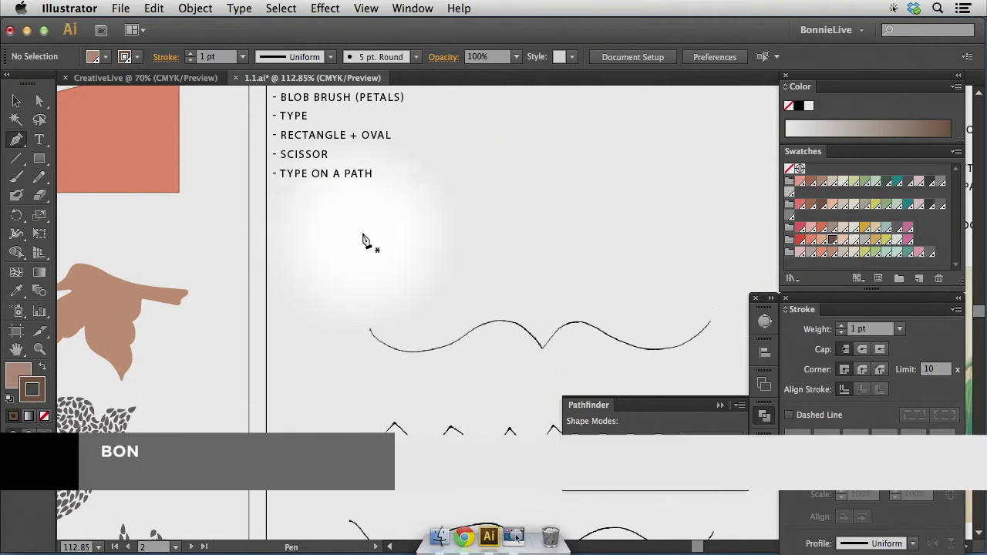
# Step: Draw an arched Pen path below the tool list, dragging handles to curve each anchor
pyautogui.click(362, 233)
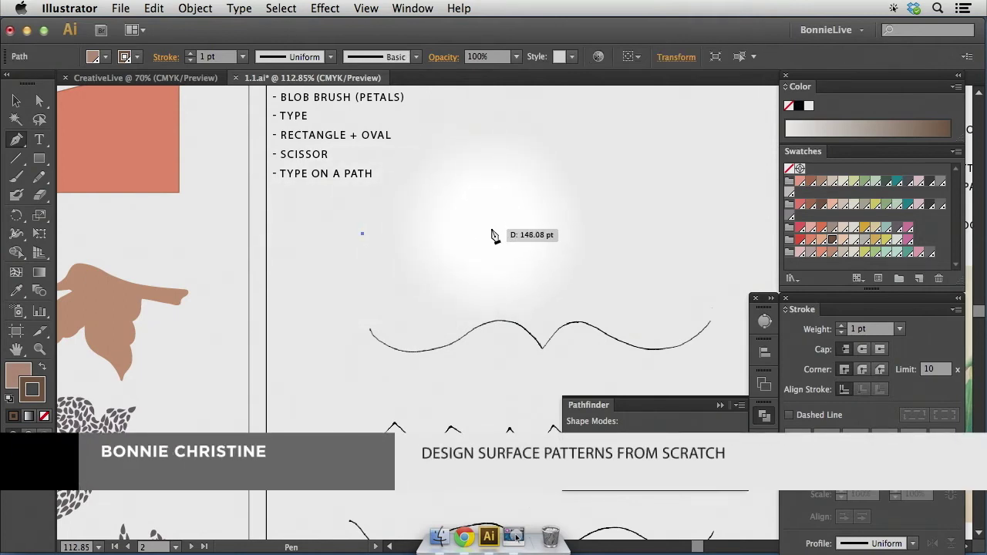
pyautogui.click(487, 182)
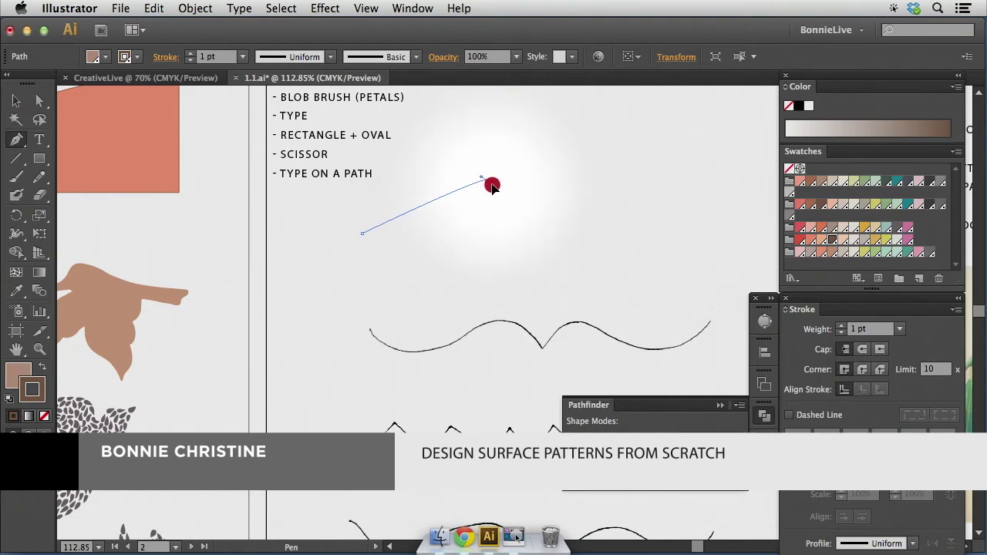
pyautogui.moveTo(500, 195); pyautogui.dragTo(561, 202)
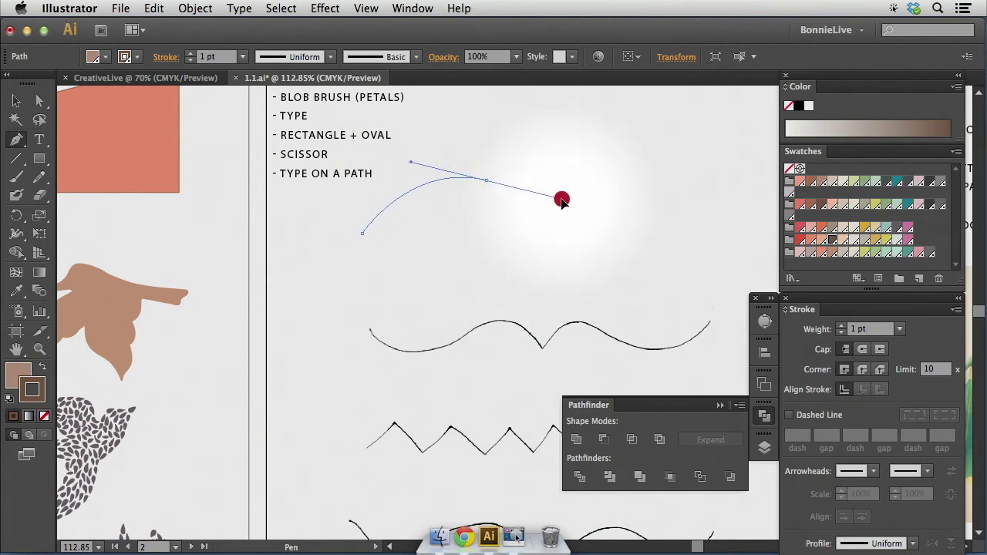
pyautogui.moveTo(562, 200); pyautogui.dragTo(476, 418)
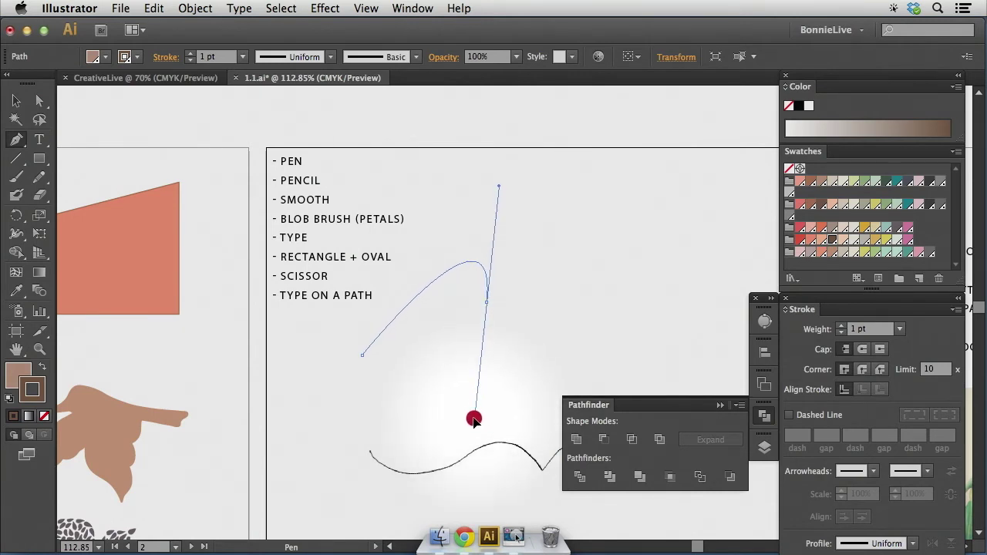
pyautogui.moveTo(474, 419); pyautogui.dragTo(577, 369)
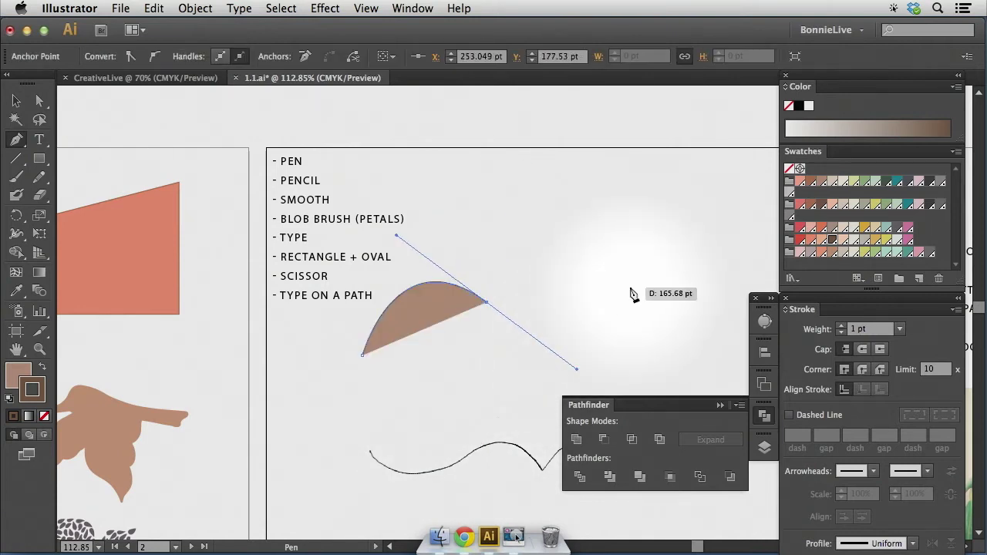
# Step: Set the curve's fill to None and continue the path from its end anchor
pyautogui.click(18, 378)
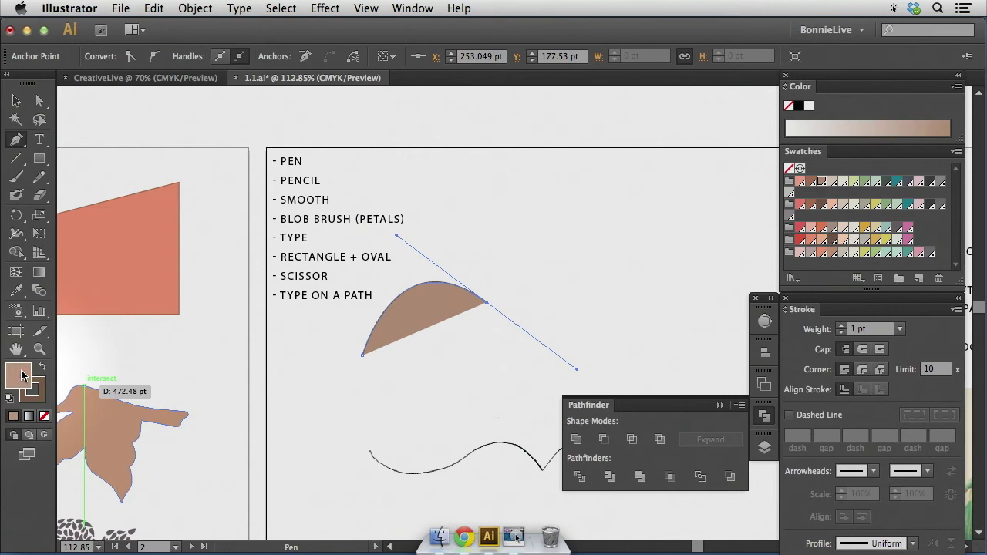
pyautogui.click(44, 417)
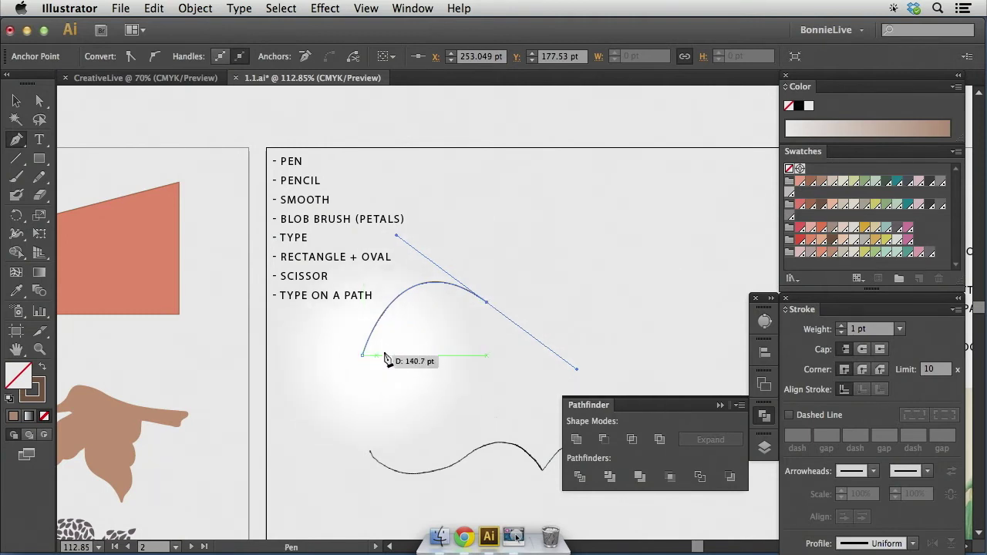
pyautogui.click(613, 306)
pyautogui.click(637, 281)
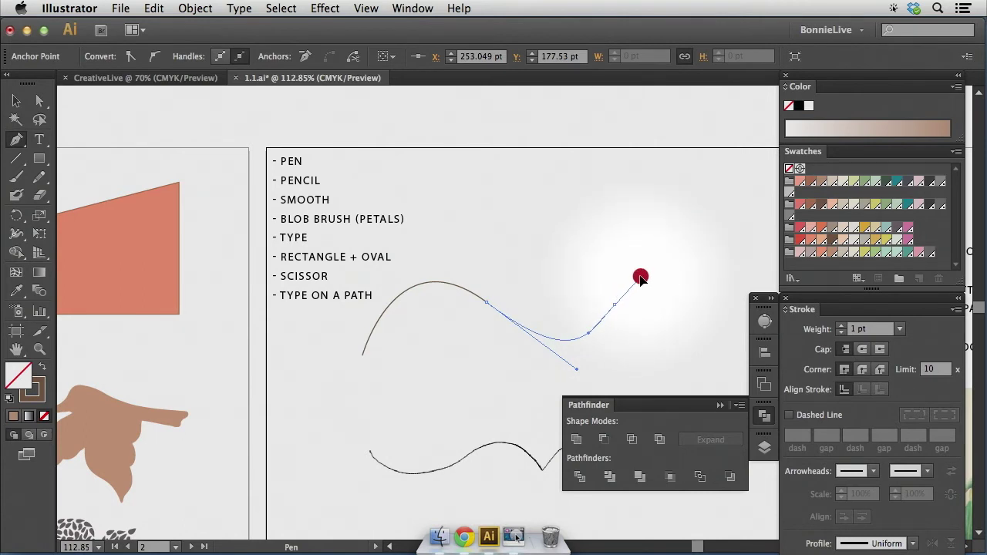
# Step: Add curved anchors that extend the path into a longer wave ending in a downward hook
pyautogui.moveTo(640, 278); pyautogui.dragTo(669, 429)
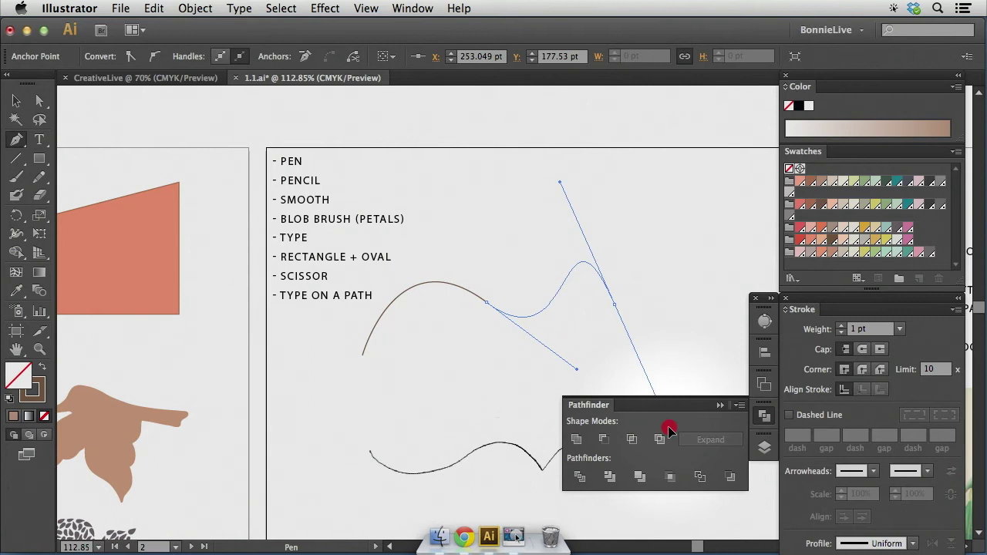
pyautogui.moveTo(669, 429); pyautogui.dragTo(662, 461)
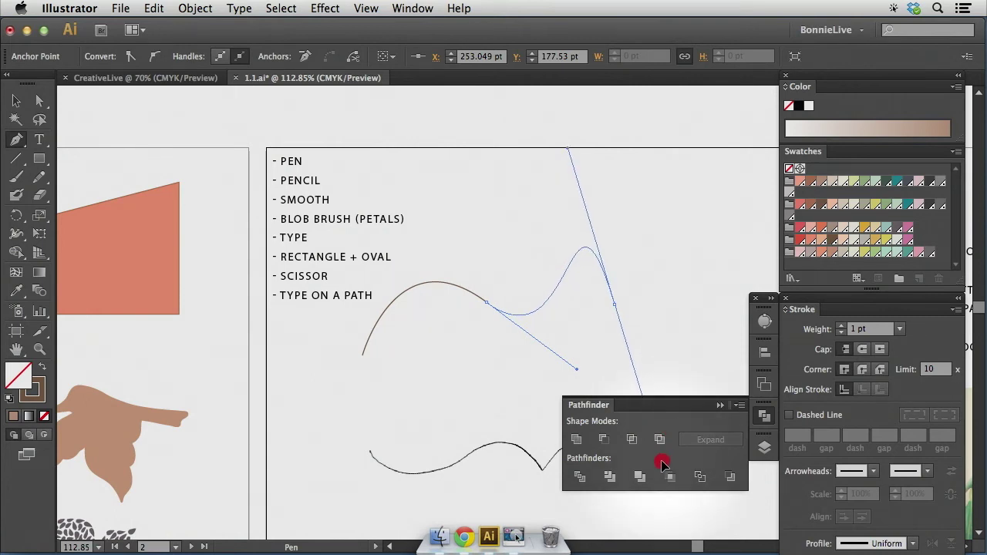
pyautogui.moveTo(662, 462); pyautogui.dragTo(657, 220)
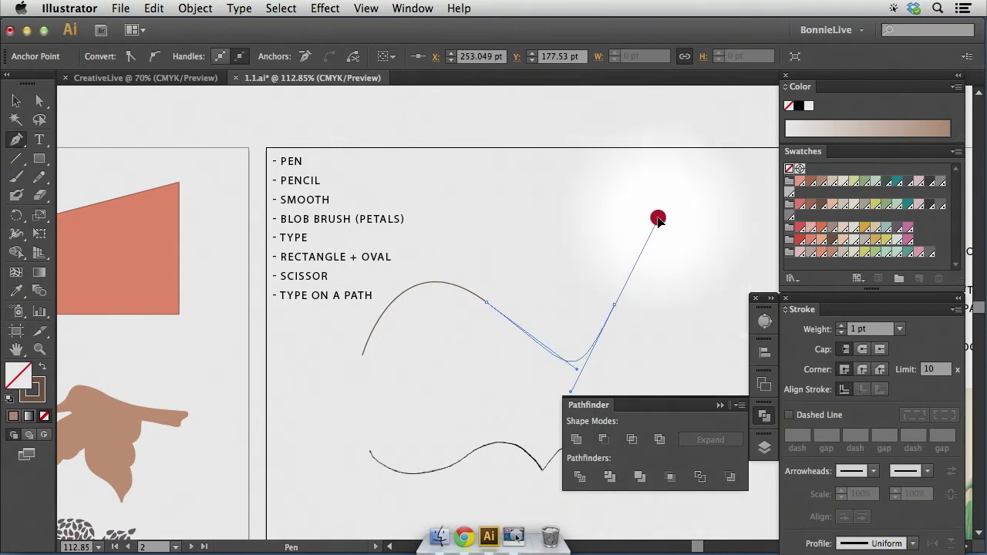
pyautogui.moveTo(657, 219); pyautogui.dragTo(667, 236)
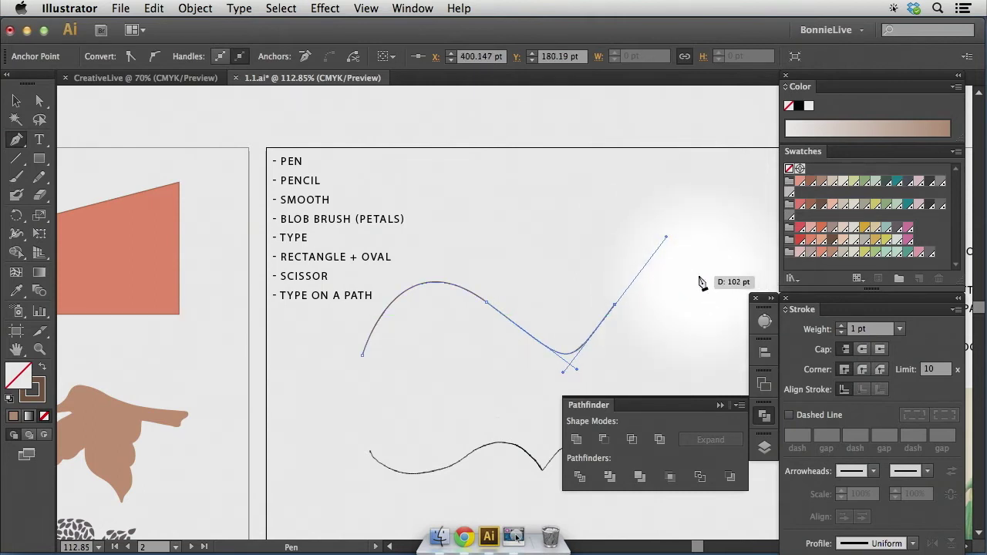
pyautogui.hscroll(5, 702, 283)
pyautogui.moveTo(614, 334); pyautogui.dragTo(616, 378)
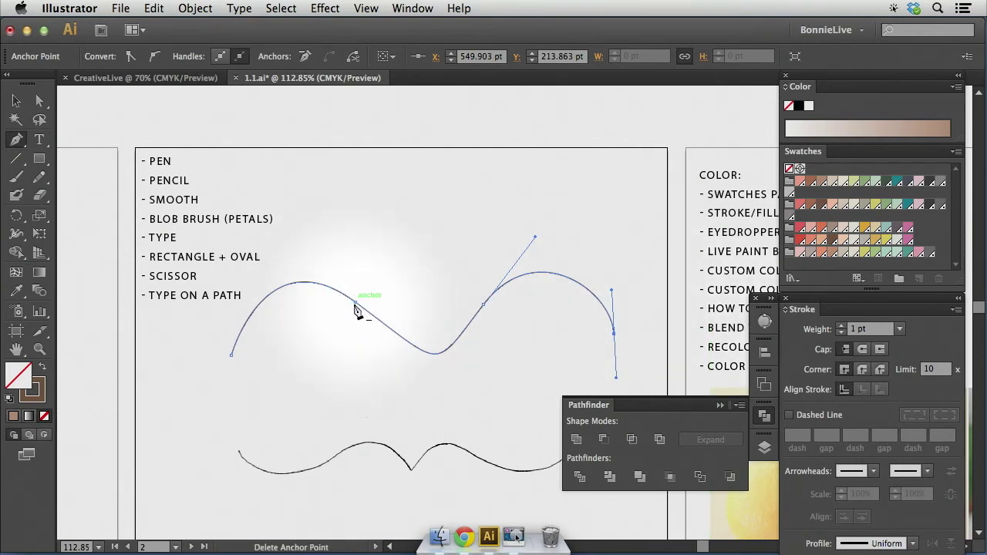
# Step: Reshape the practice wave's anchor and handle, then delete an anchor and its segments
pyautogui.press('super')
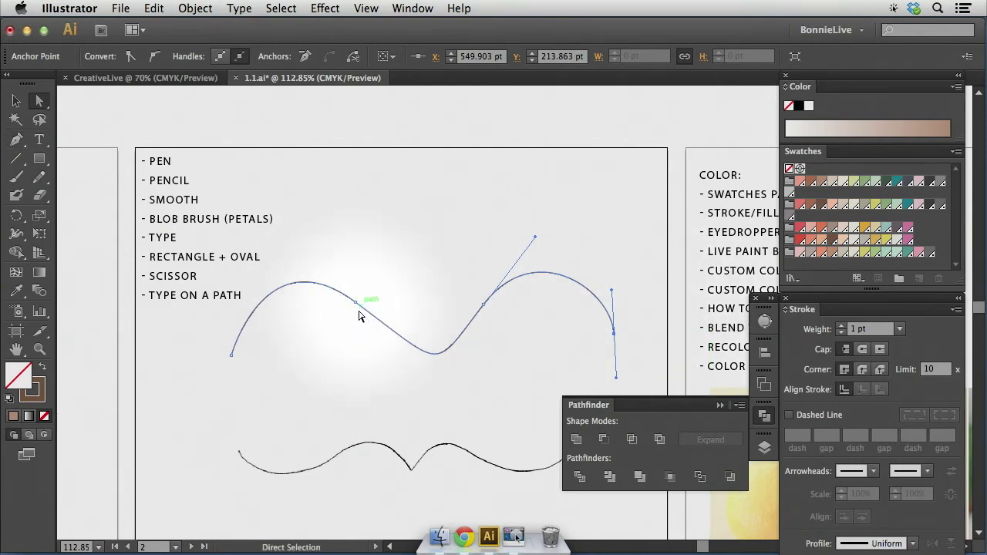
pyautogui.moveTo(356, 304); pyautogui.dragTo(335, 290)
pyautogui.moveTo(426, 360); pyautogui.dragTo(439, 386)
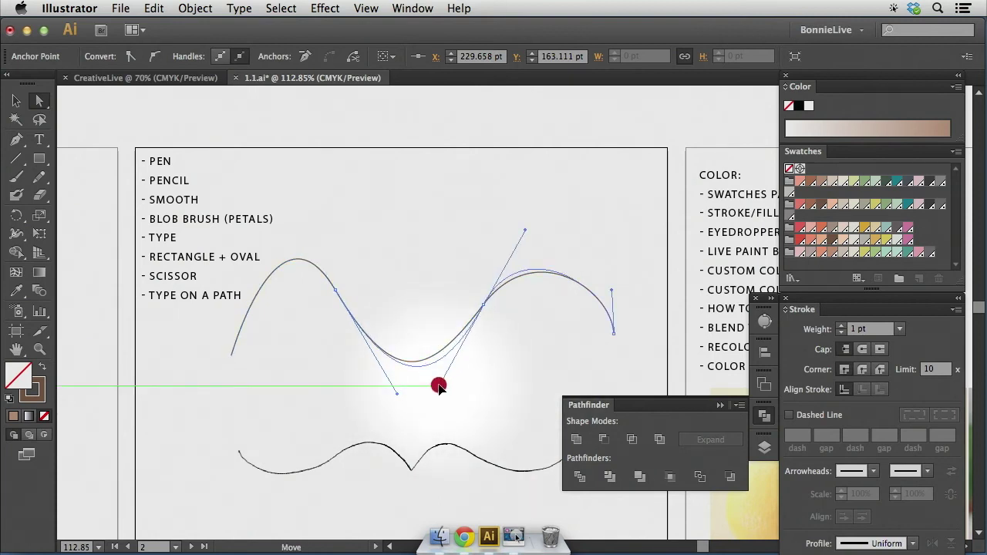
pyautogui.press('Delete')
# Step: Deselect everything and bring the three sketched strokes into view
pyautogui.click(543, 307)
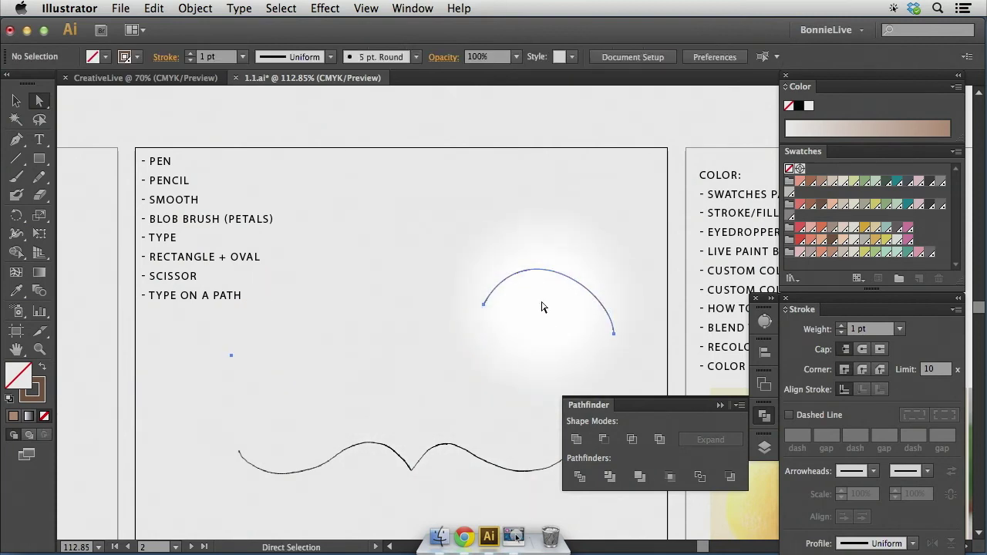
pyautogui.scroll(-5, 542, 307)
pyautogui.hscroll(3, 533, 309)
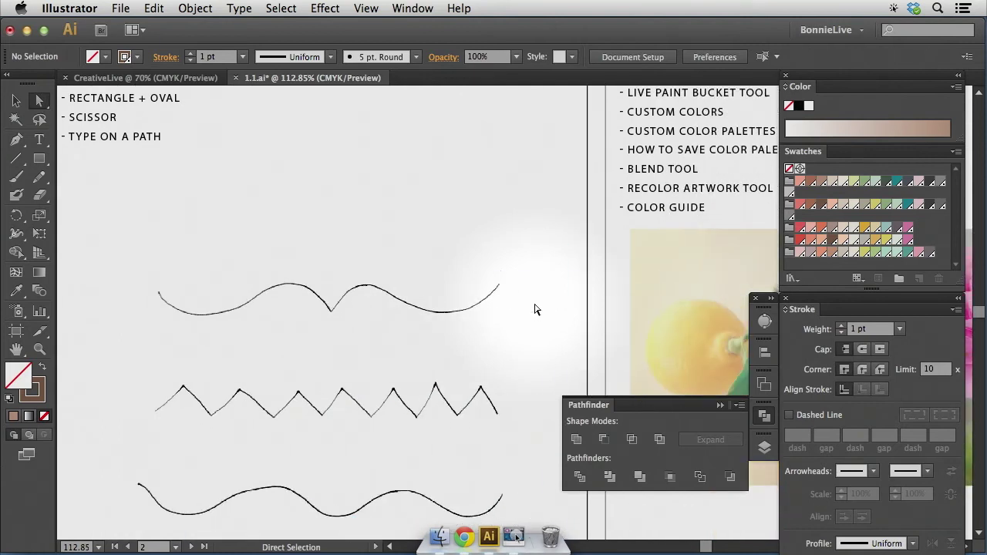
pyautogui.moveTo(479, 198)
pyautogui.mouseDown()
pyautogui.moveTo(88, 476)
pyautogui.moveTo(125, 486)
pyautogui.moveTo(296, 471)
pyautogui.mouseUp()
# Step: Start a Pen path at the bottom wave's left end and zoom in to 150%
pyautogui.press('p')
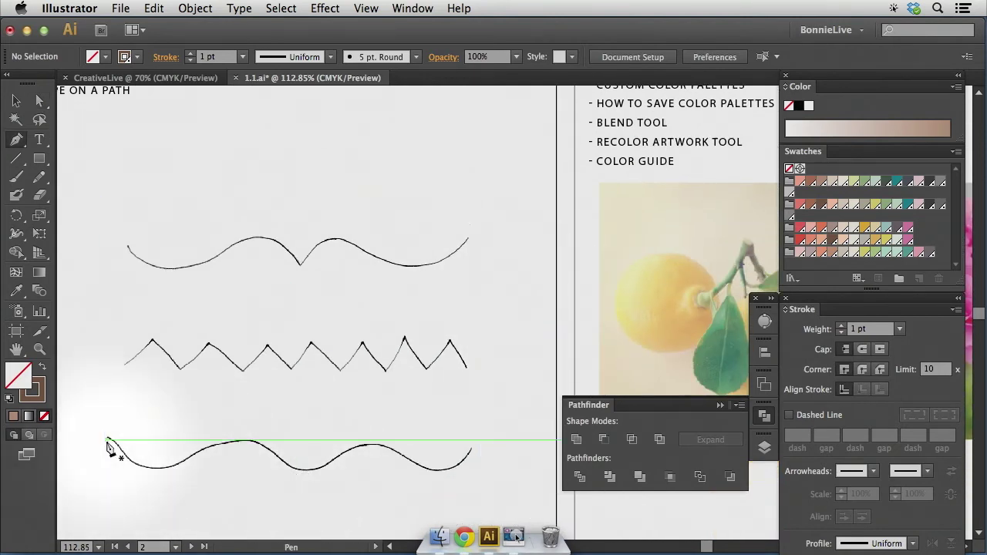
pyautogui.moveTo(108, 441); pyautogui.dragTo(306, 456)
pyautogui.press('super+space')
pyautogui.click(306, 456)
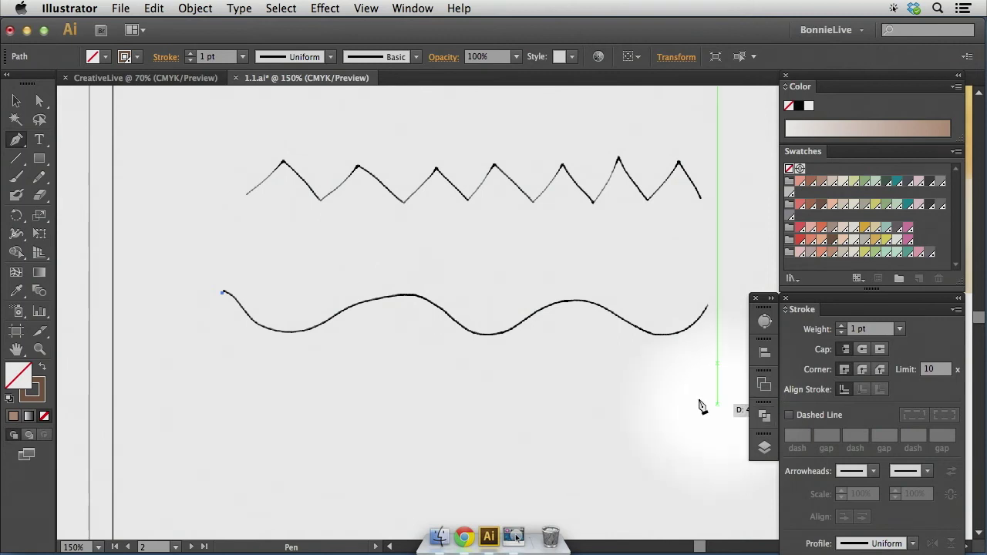
pyautogui.moveTo(306, 331); pyautogui.dragTo(352, 306)
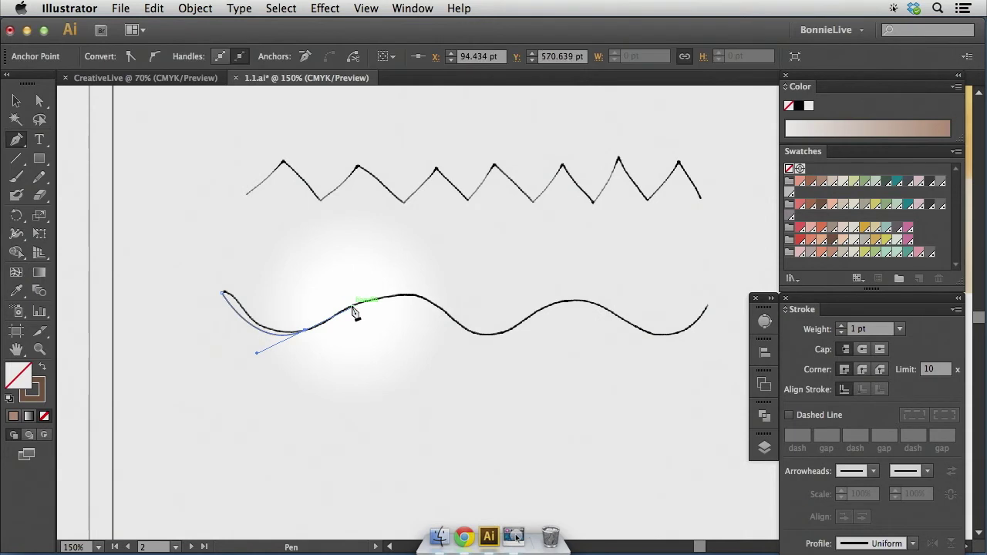
# Step: Add smooth anchors along the bottom wave to a hook past its right end, then deselect
pyautogui.click(426, 301)
pyautogui.moveTo(437, 308); pyautogui.dragTo(455, 319)
pyautogui.moveTo(512, 330); pyautogui.dragTo(557, 310)
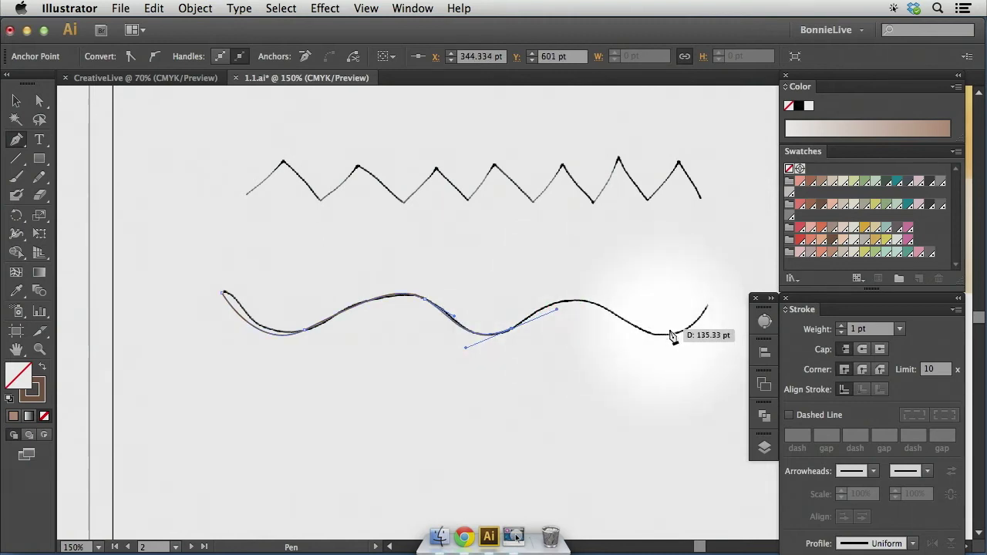
pyautogui.moveTo(653, 335); pyautogui.dragTo(723, 393)
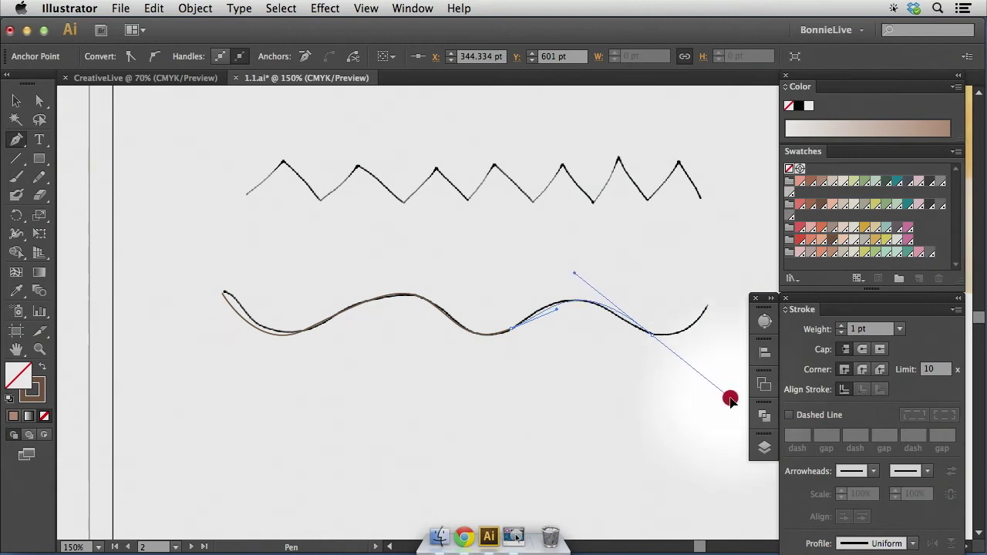
pyautogui.moveTo(730, 399); pyautogui.dragTo(731, 400)
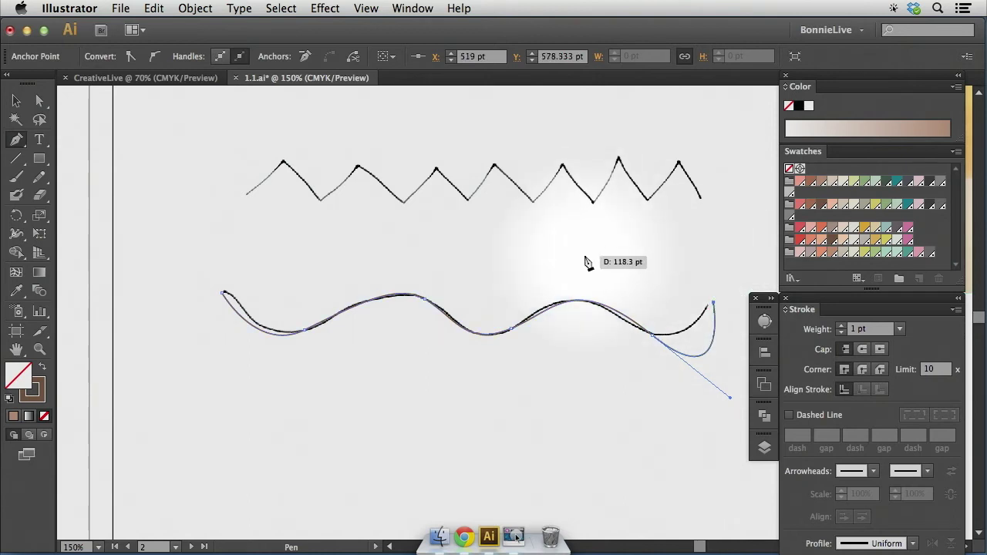
pyautogui.scroll(4, 586, 260)
pyautogui.hscroll(2, 586, 260)
pyautogui.scroll(1, 587, 260)
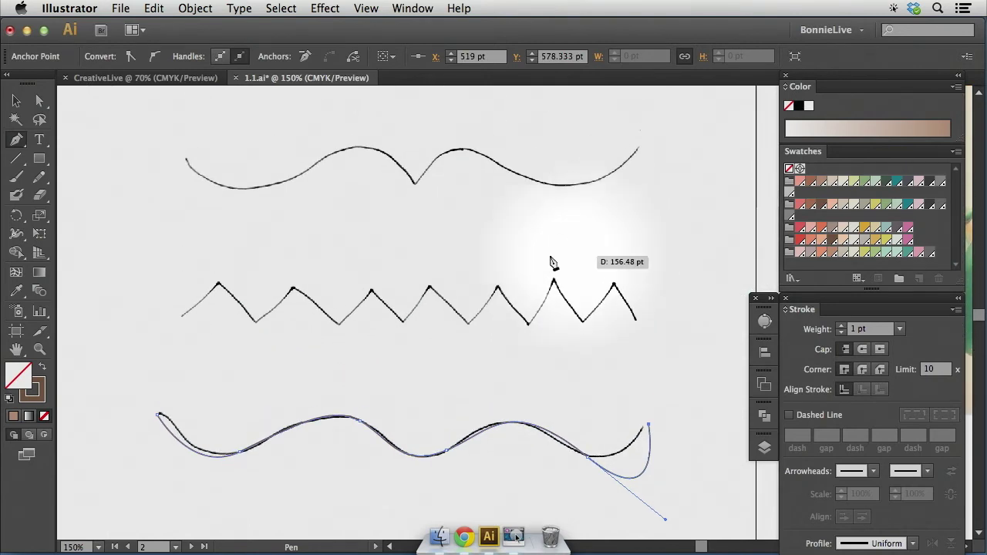
pyautogui.keyDown('super'); pyautogui.click(146, 329); pyautogui.keyUp('super')
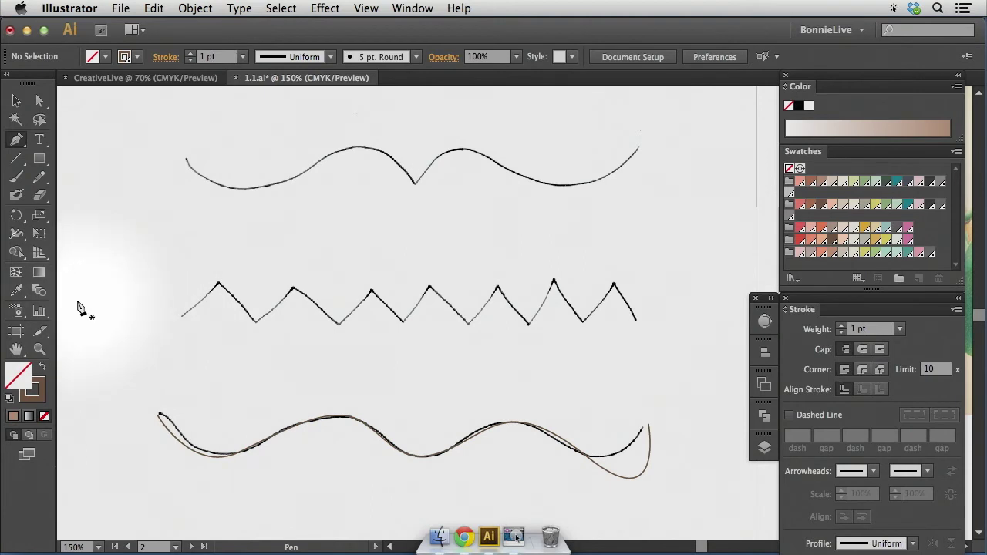
# Step: Start a straight-cornered Pen path through the zigzag's first peaks and valleys
pyautogui.press('super')
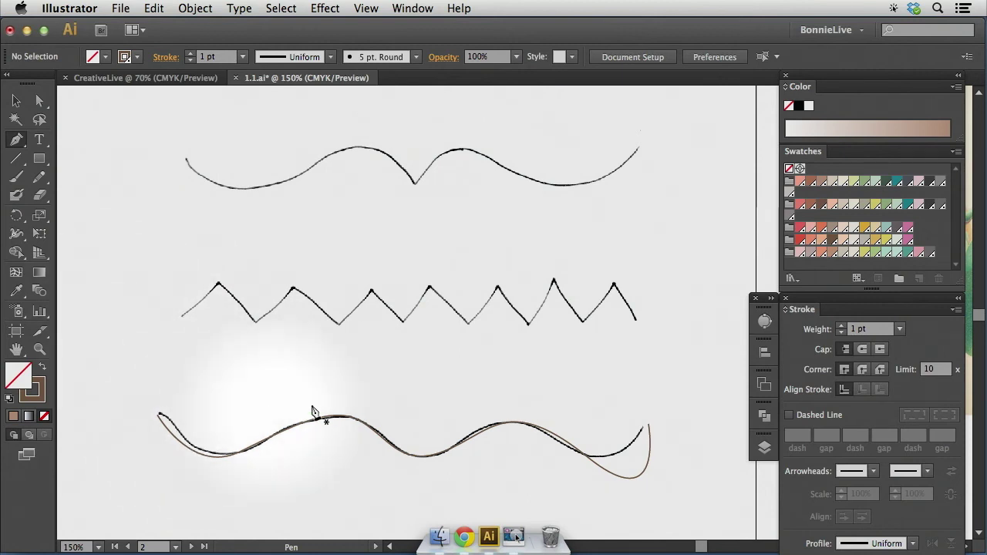
pyautogui.press('super')
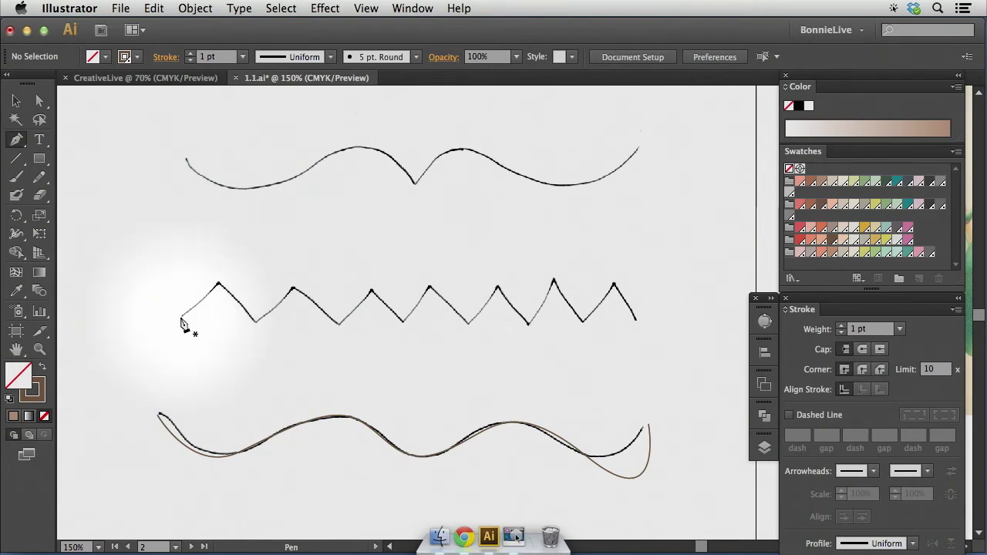
pyautogui.click(181, 318)
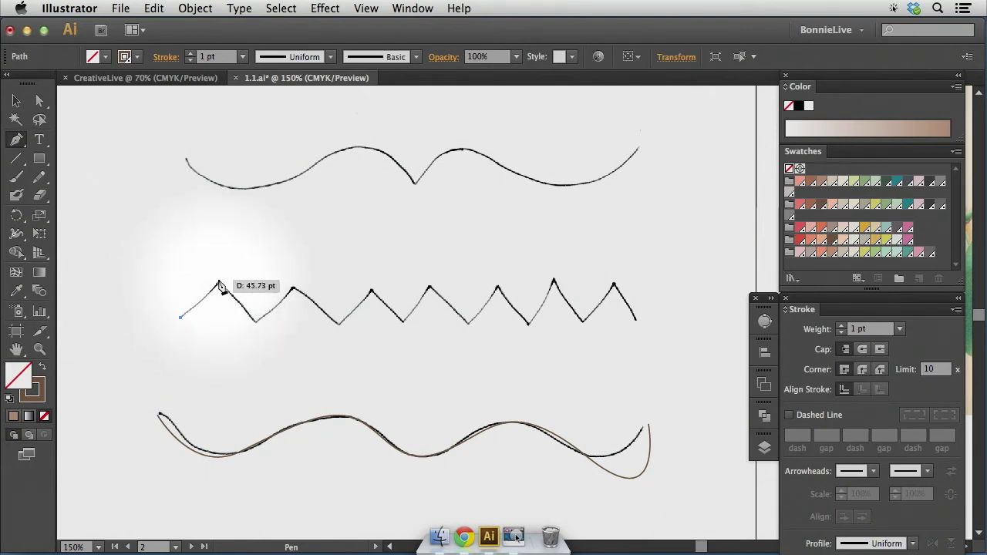
pyautogui.click(218, 284)
pyautogui.click(257, 323)
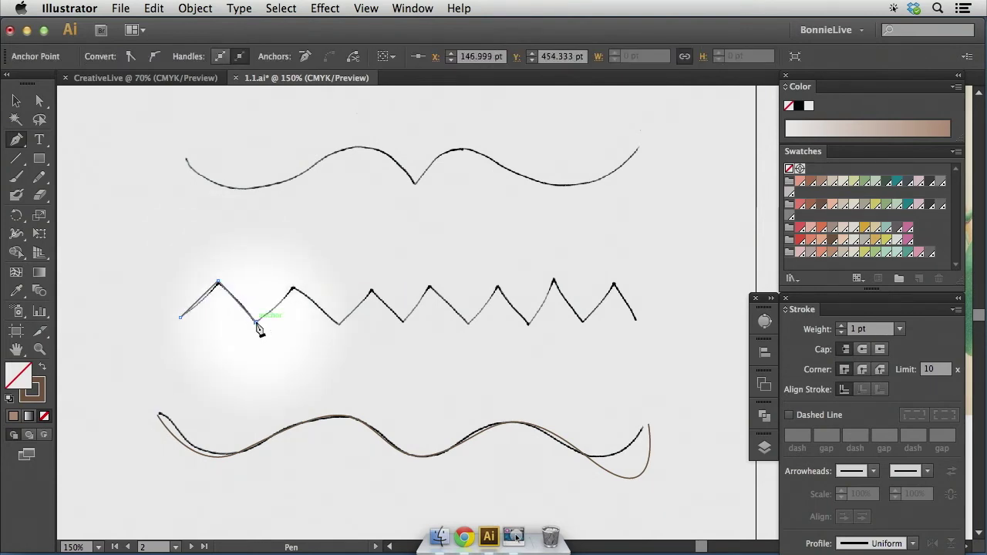
pyautogui.click(293, 287)
pyautogui.click(337, 324)
pyautogui.click(371, 291)
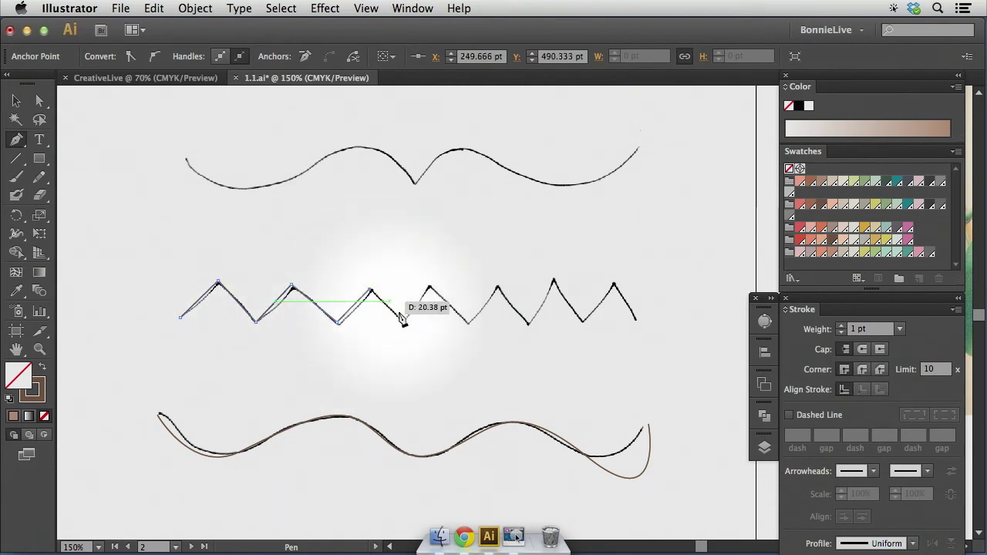
pyautogui.click(404, 322)
# Step: Continue the zigzag path through the remaining peaks to its right end, then deselect it
pyautogui.click(430, 290)
pyautogui.click(468, 323)
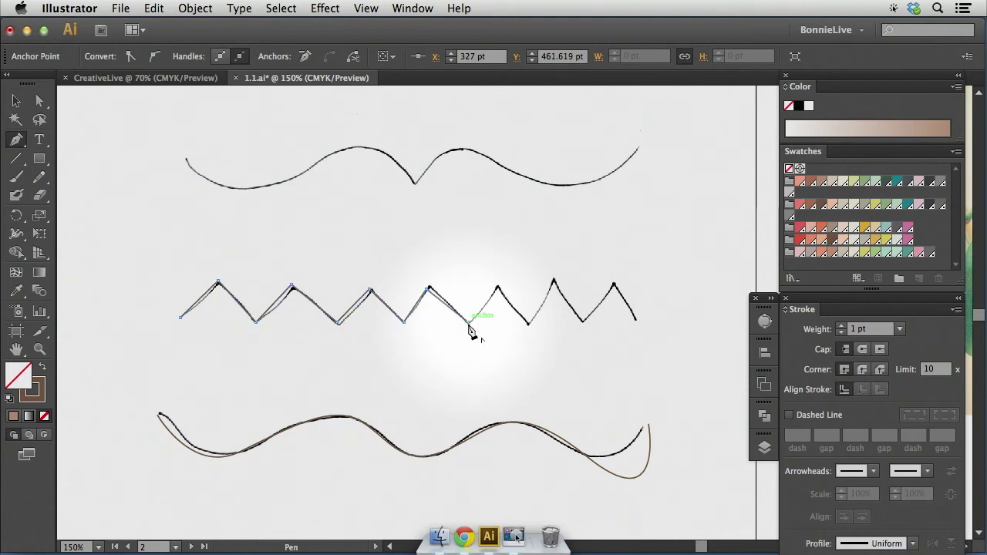
pyautogui.click(497, 286)
pyautogui.click(529, 324)
pyautogui.click(553, 280)
pyautogui.click(581, 322)
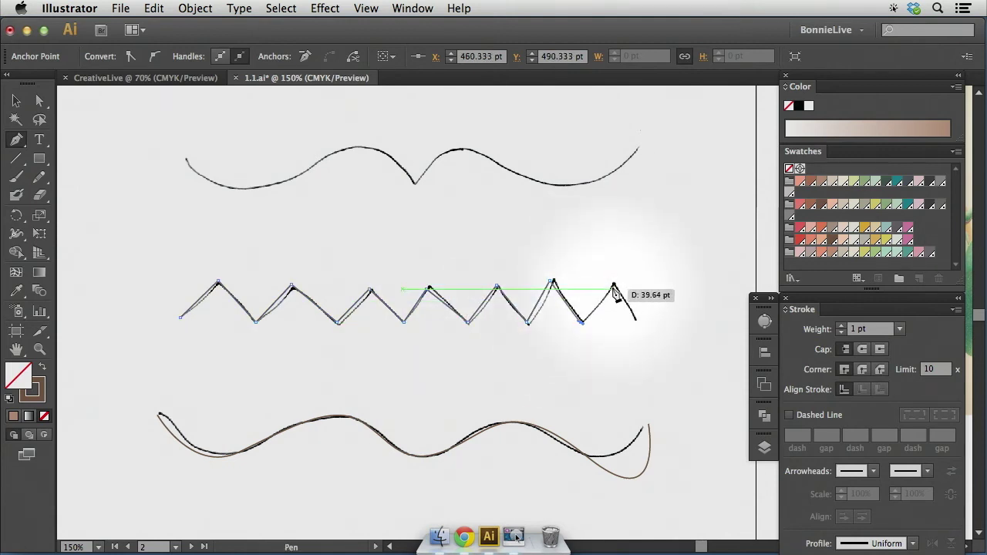
pyautogui.click(614, 285)
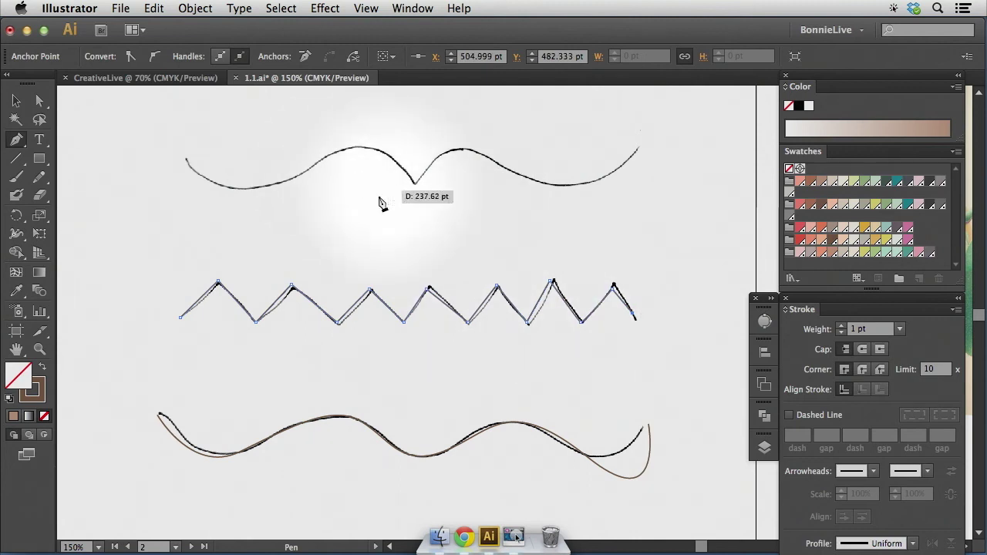
pyautogui.press('super')
pyautogui.keyDown('super'); pyautogui.click(115, 244); pyautogui.keyUp('super')
# Step: Begin a smooth Pen path along the top notched wave from its left end into the dip
pyautogui.scroll(5, 121, 246)
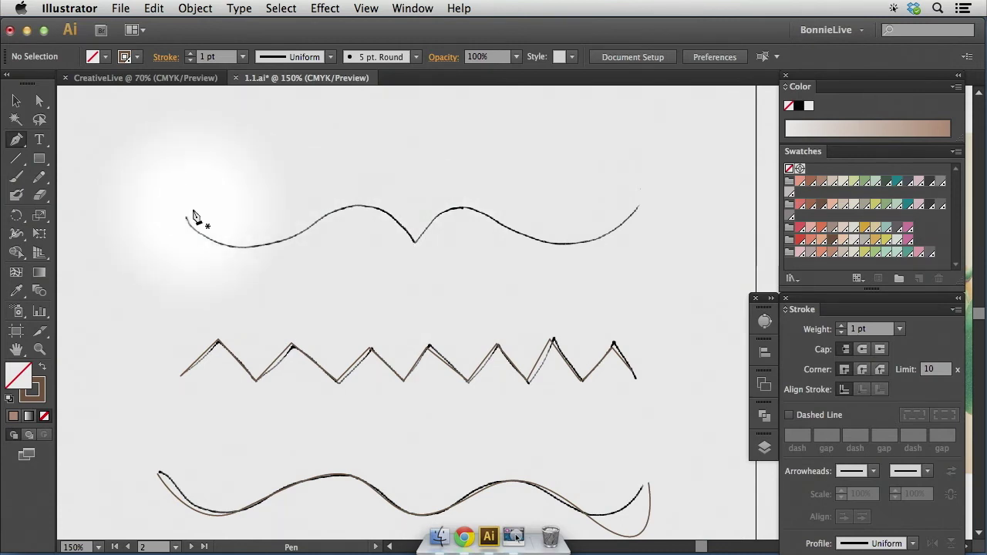
pyautogui.moveTo(185, 210); pyautogui.dragTo(375, 190)
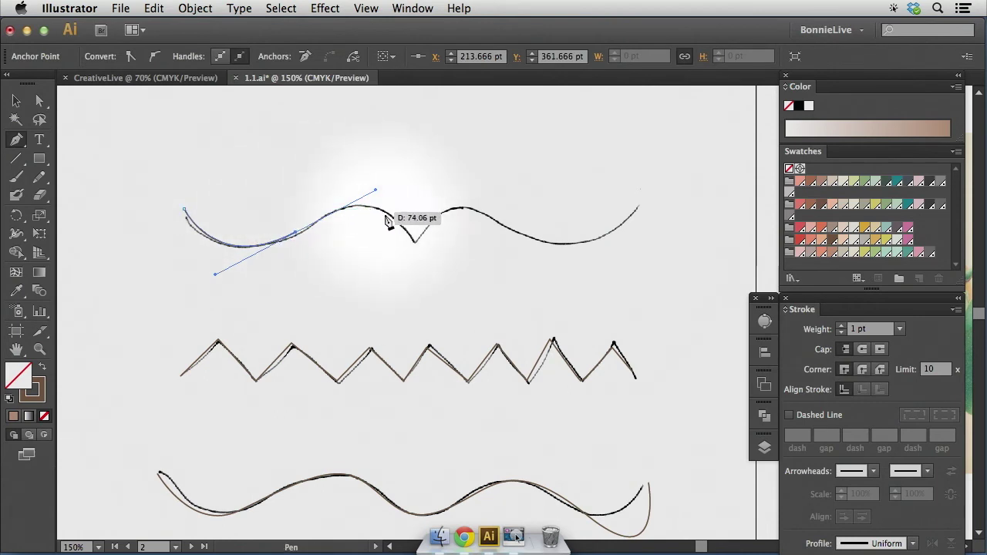
pyautogui.click(417, 245)
pyautogui.moveTo(416, 246); pyautogui.dragTo(437, 283)
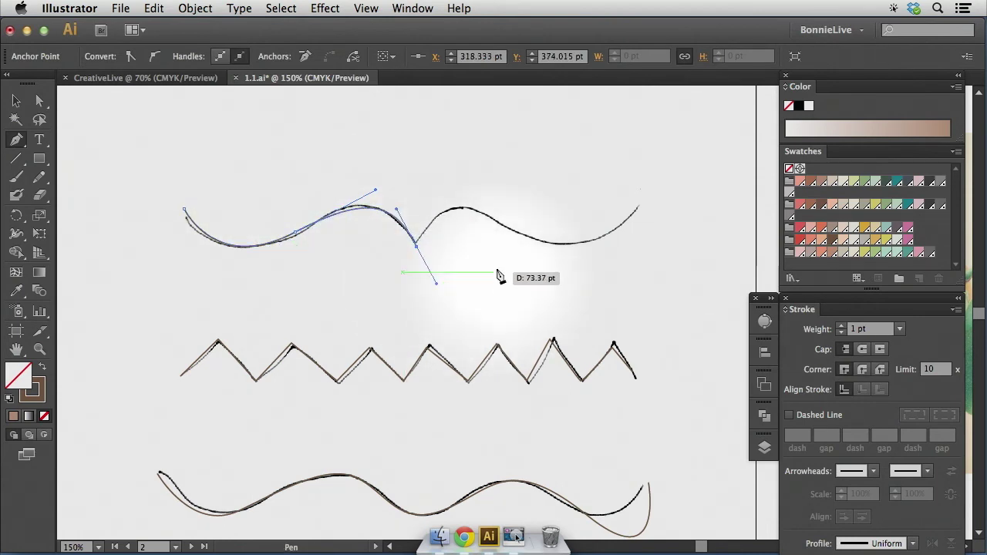
pyautogui.moveTo(473, 210); pyautogui.dragTo(522, 286)
# Step: Try reshaping the dip anchor into a corner, undoing the failed attempts
pyautogui.press('super+z')
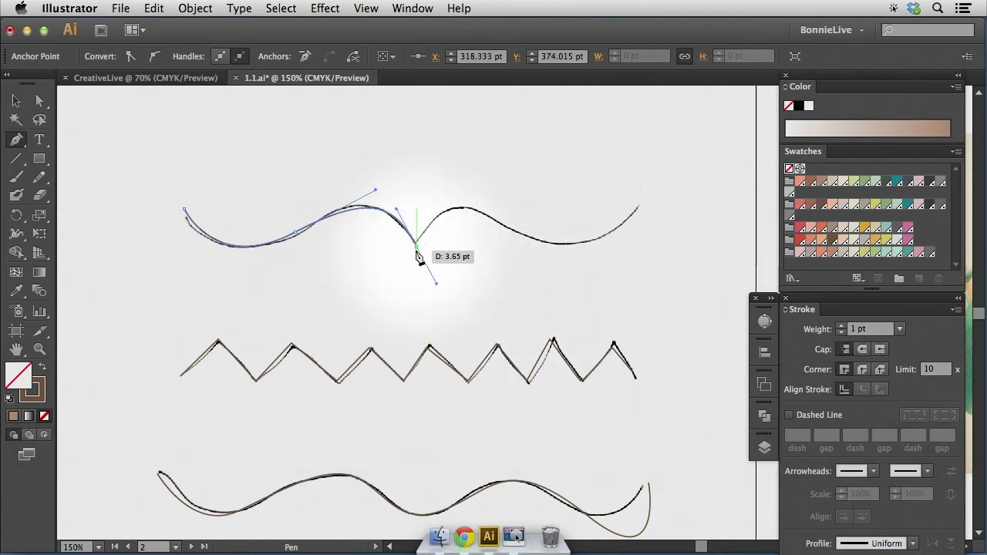
pyautogui.moveTo(418, 257)
pyautogui.mouseDown()
pyautogui.moveTo(417, 275)
pyautogui.moveTo(420, 254)
pyautogui.mouseUp()
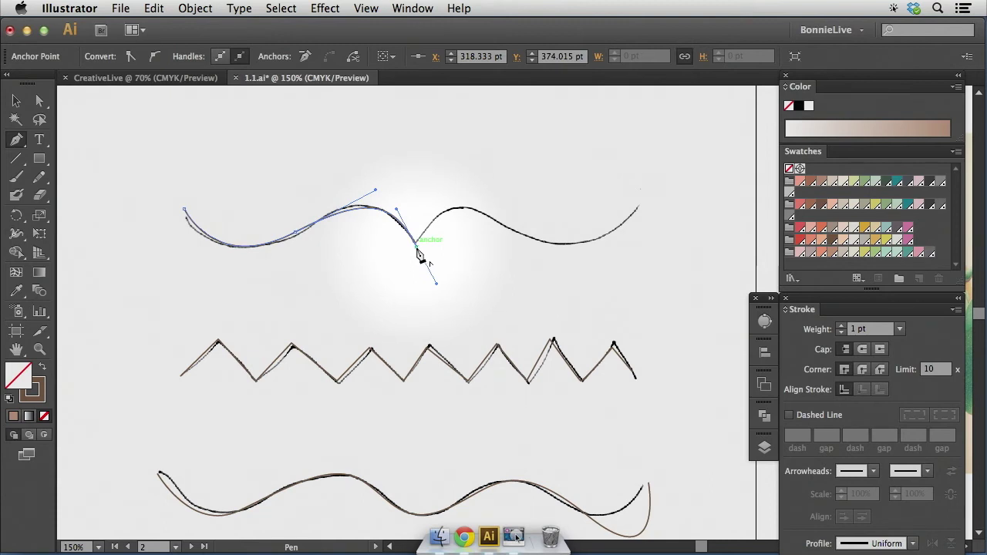
pyautogui.keyDown('super'); pyautogui.click(416, 245); pyautogui.keyUp('super')
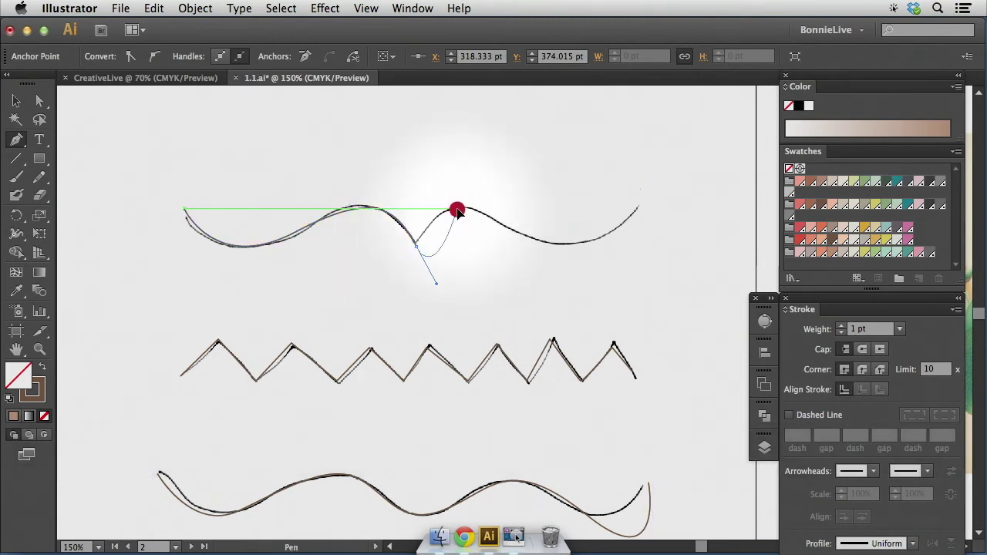
pyautogui.moveTo(456, 209); pyautogui.dragTo(461, 225)
pyautogui.press('super+z')
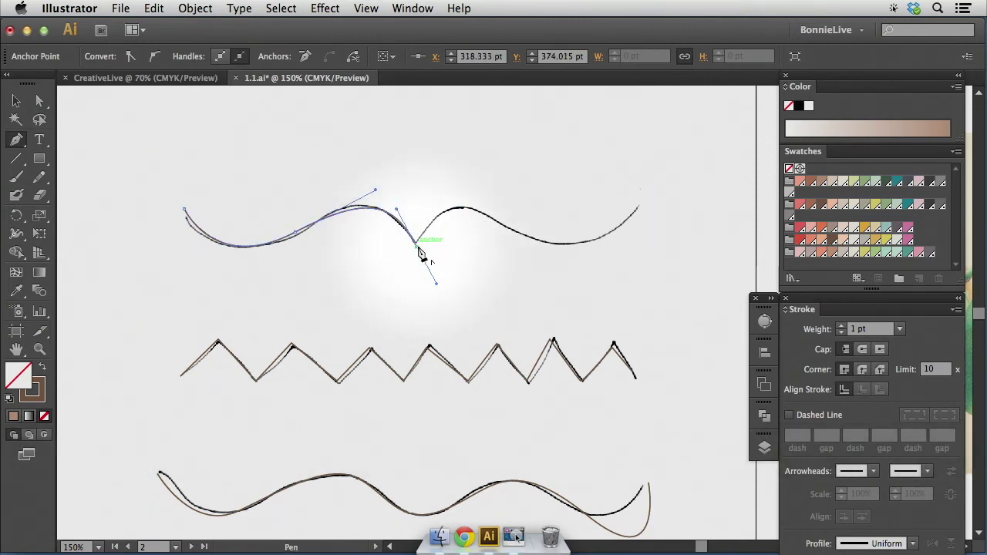
pyautogui.moveTo(419, 258); pyautogui.dragTo(476, 220)
pyautogui.press('alt')
pyautogui.press('super')
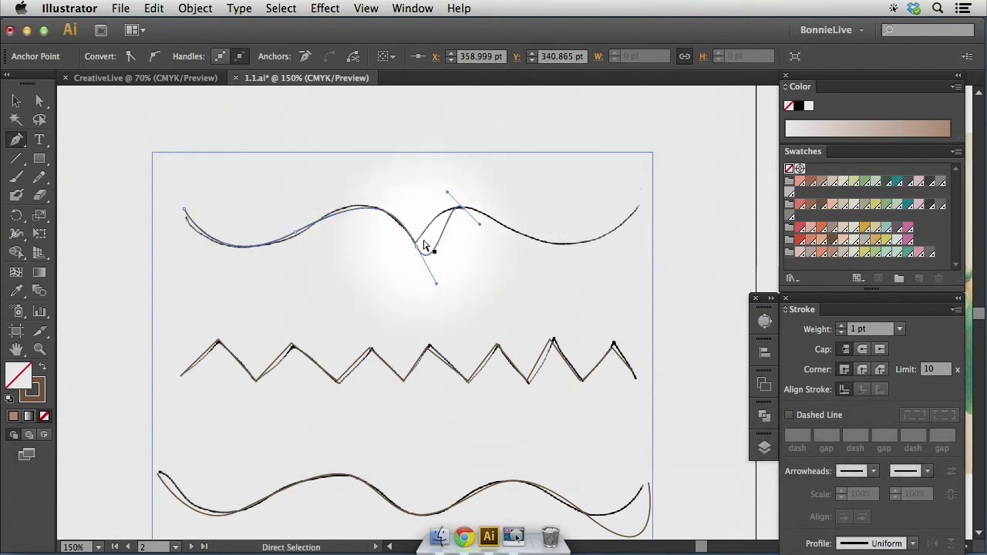
pyautogui.press('super+z')
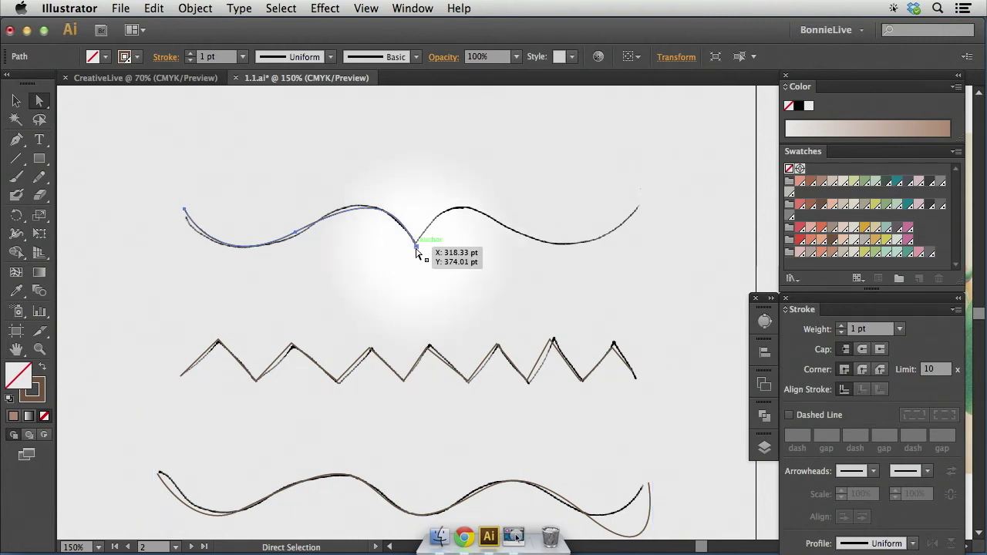
pyautogui.press('super+z')
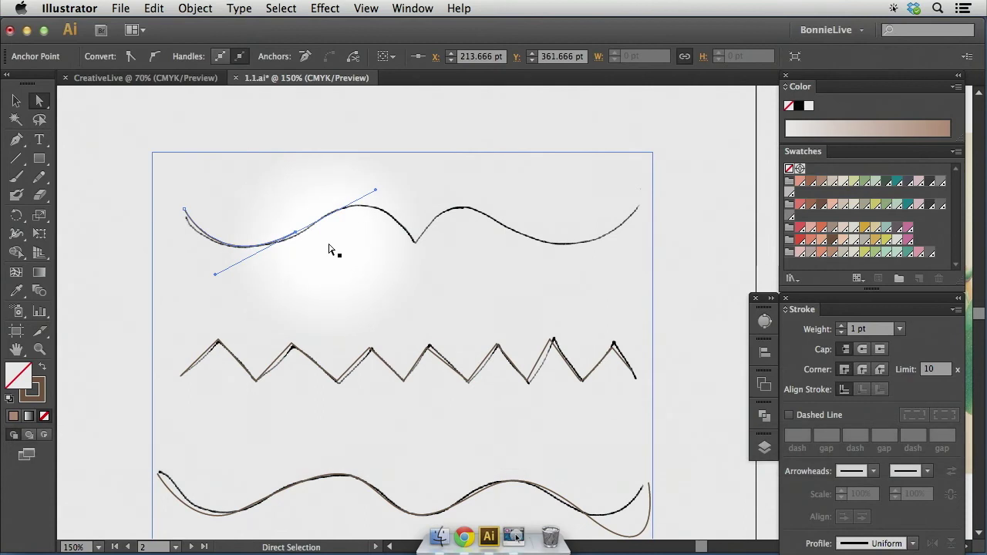
# Step: Restart the wave path at its left end with curved anchors down to the dip
pyautogui.press('super+z')
pyautogui.press('p')
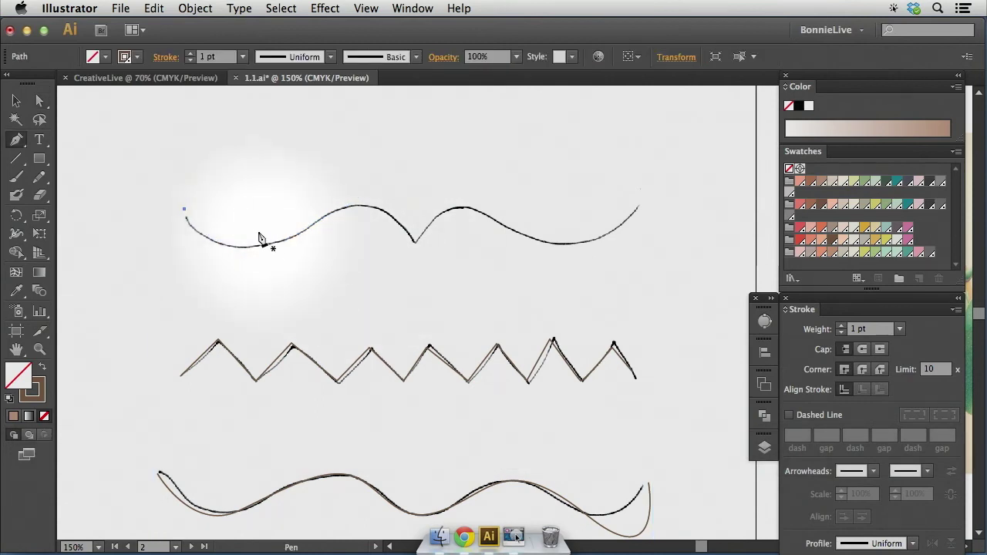
pyautogui.keyDown('super'); pyautogui.click(202, 224); pyautogui.keyUp('super')
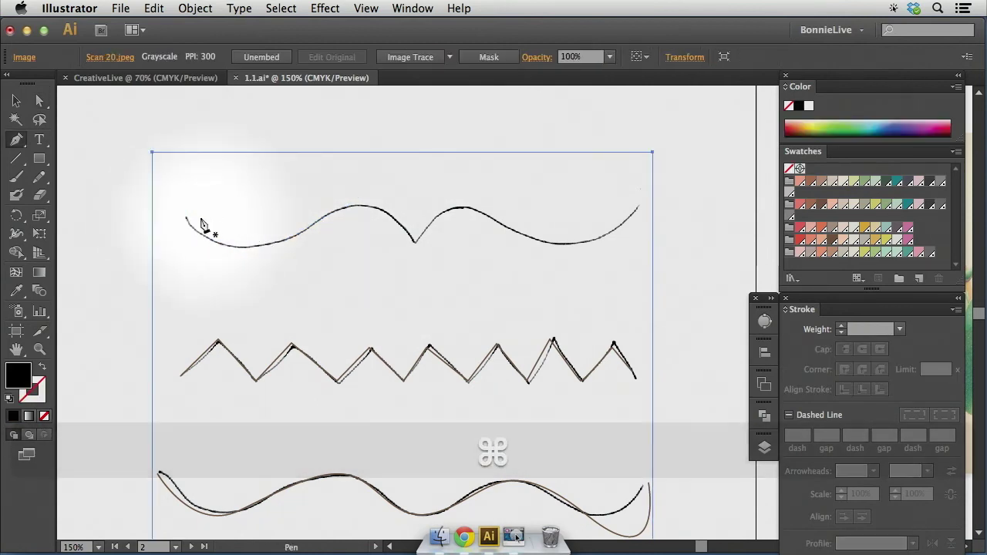
pyautogui.click(185, 216)
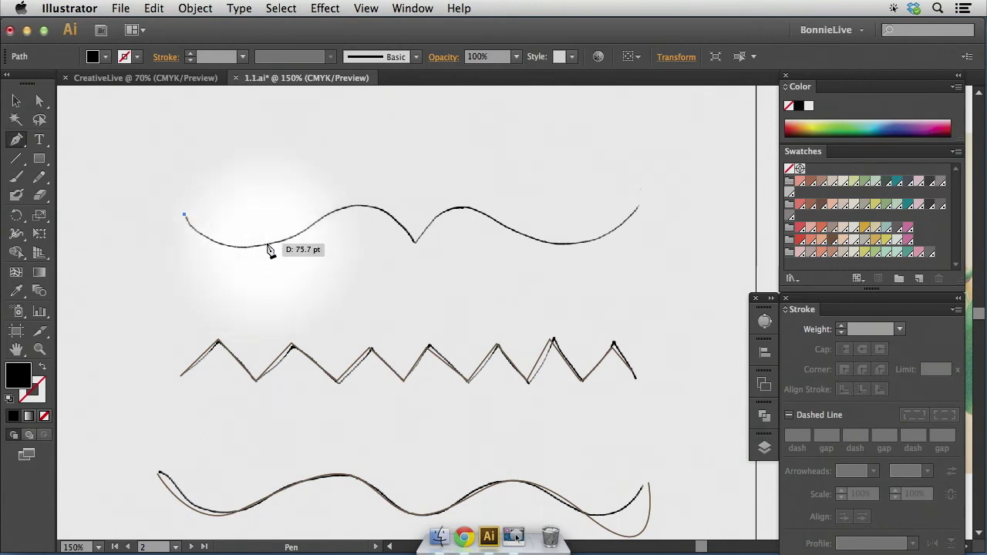
pyautogui.moveTo(267, 244); pyautogui.dragTo(323, 223)
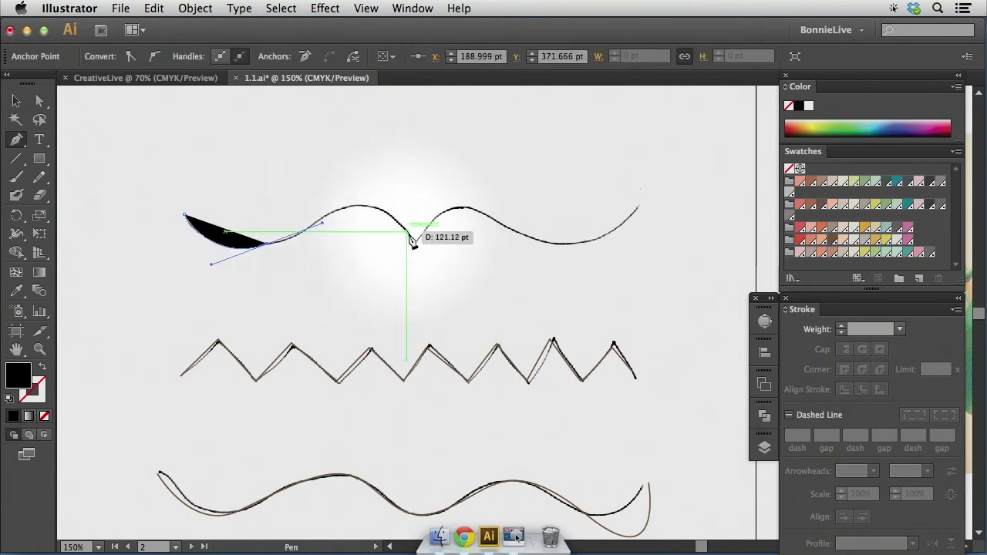
pyautogui.moveTo(414, 242); pyautogui.dragTo(452, 317)
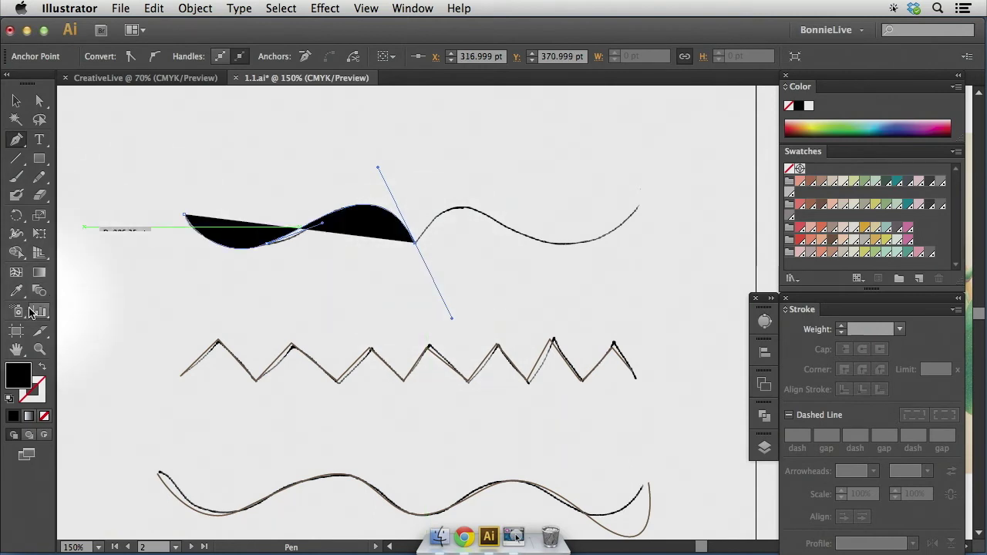
# Step: Give the new path a black stroke and no fill
pyautogui.click(38, 395)
pyautogui.click(12, 416)
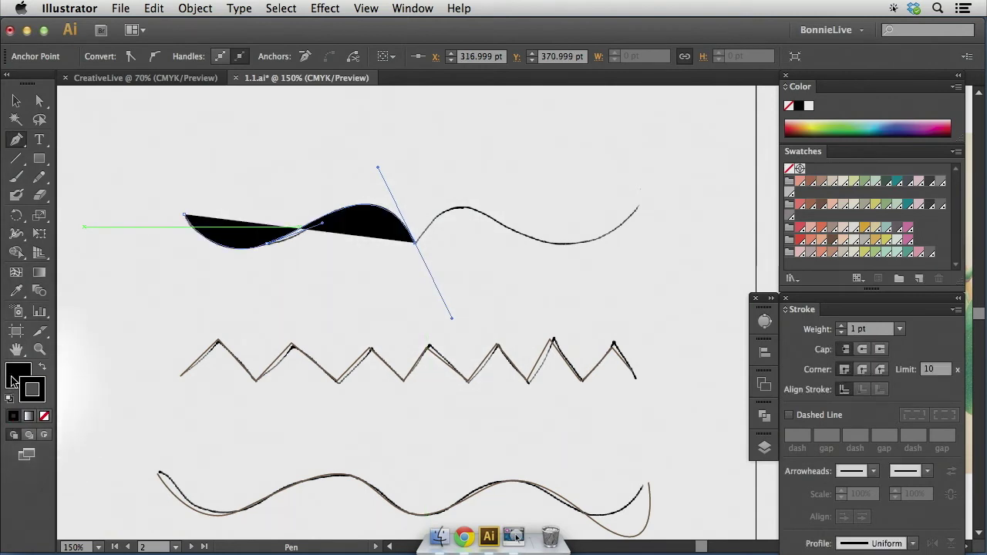
pyautogui.click(12, 378)
pyautogui.click(44, 417)
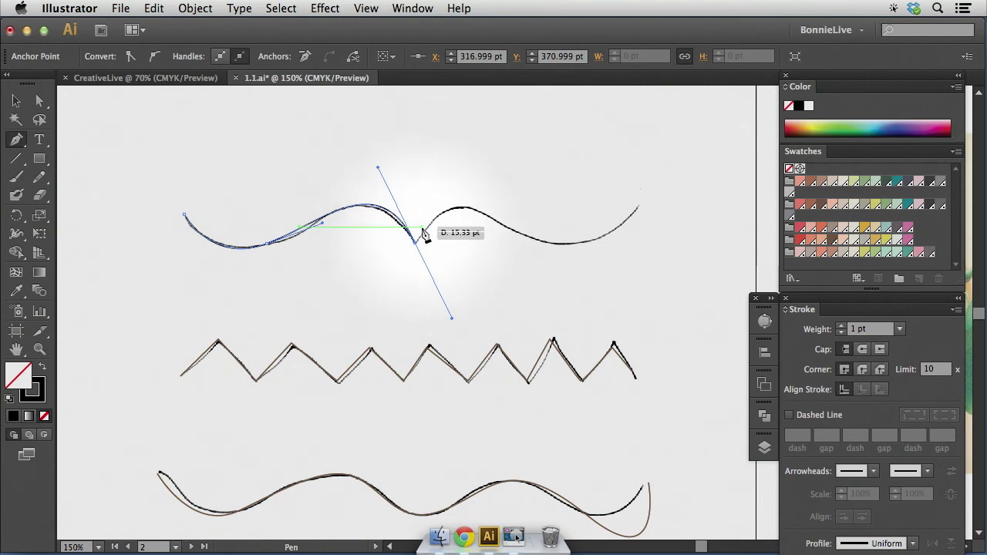
# Step: Continue the path out of the dip anchor, undoing misplaced handles until it points correctly
pyautogui.press('super')
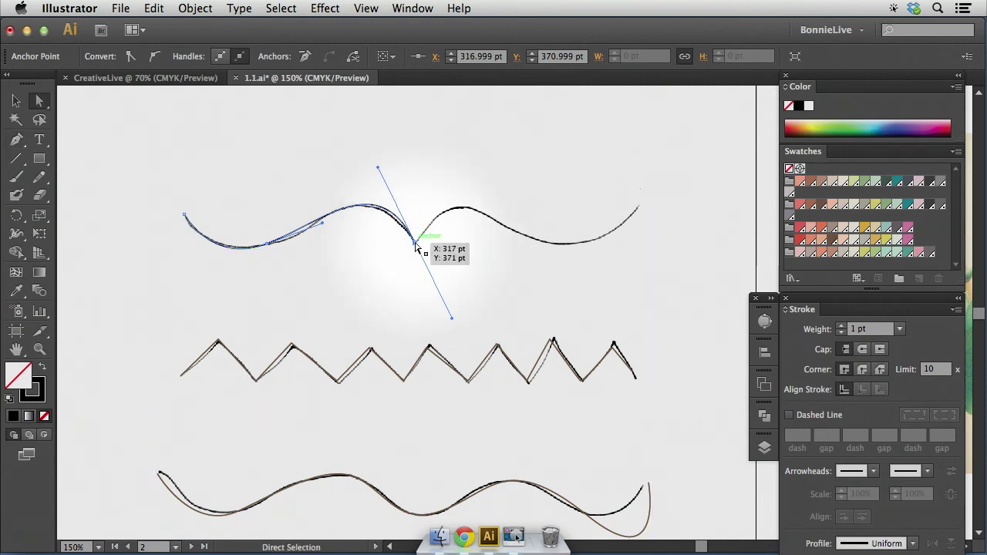
pyautogui.keyDown('super'); pyautogui.click(415, 246); pyautogui.keyUp('super')
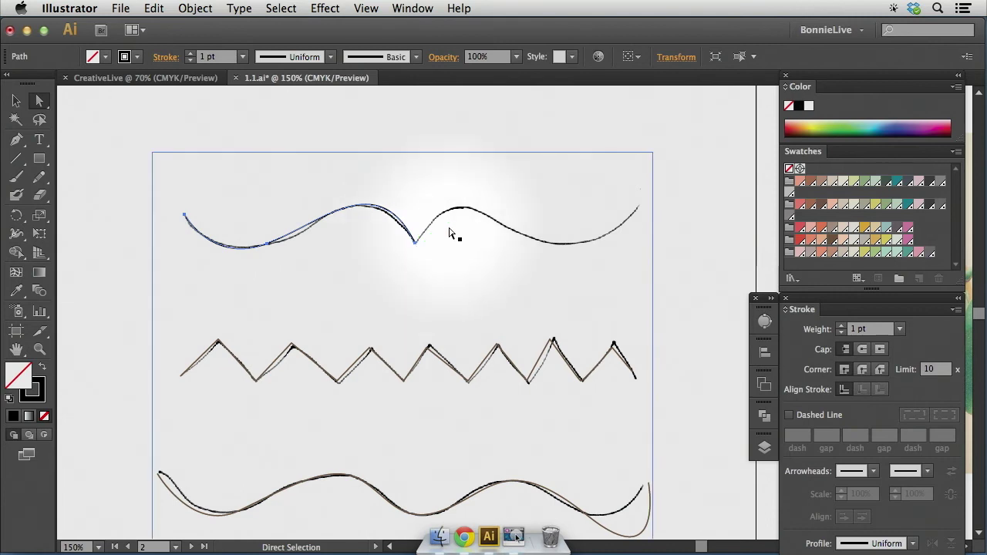
pyautogui.moveTo(447, 210); pyautogui.dragTo(456, 213)
pyautogui.press('super+z')
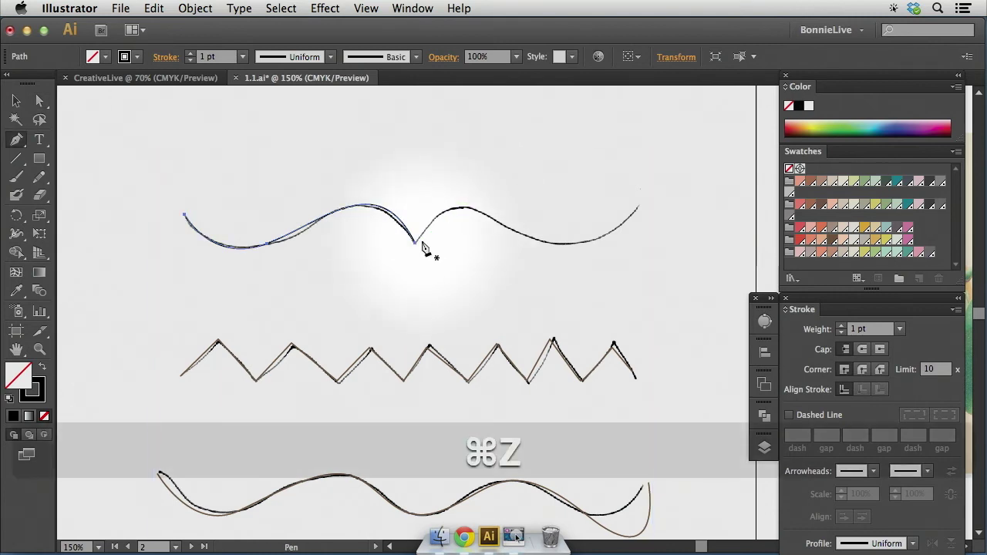
pyautogui.moveTo(413, 245); pyautogui.dragTo(448, 213)
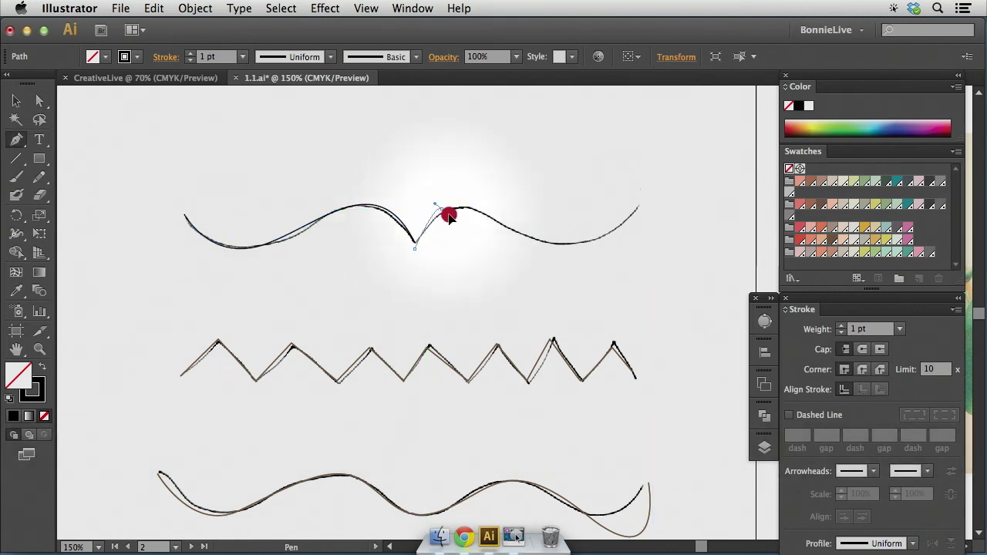
pyautogui.press('super+z')
pyautogui.moveTo(417, 246); pyautogui.dragTo(461, 216)
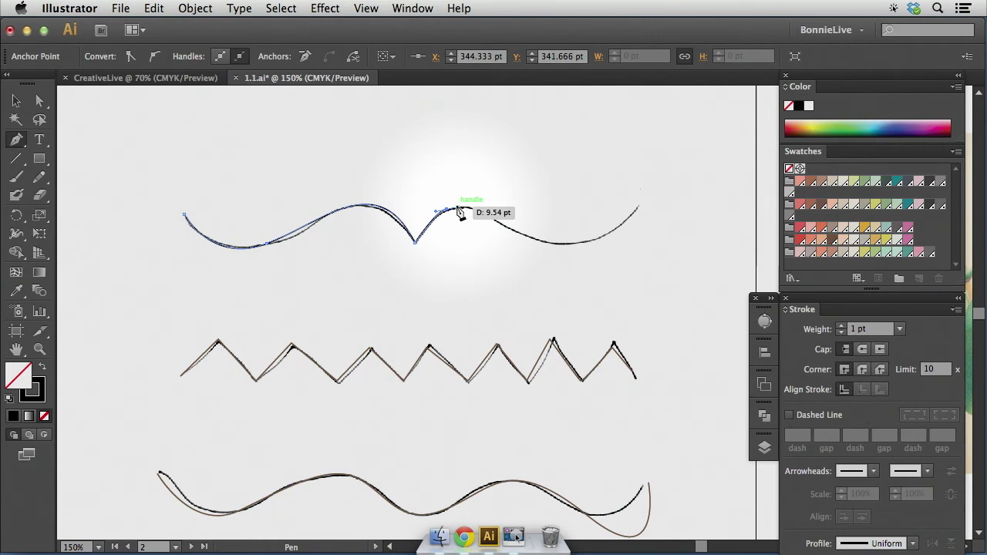
# Step: Finish the wave at its right end and move the traced path straight up above the sketch
pyautogui.moveTo(461, 216); pyautogui.dragTo(526, 235)
pyautogui.moveTo(533, 240); pyautogui.dragTo(569, 273)
pyautogui.click(640, 205)
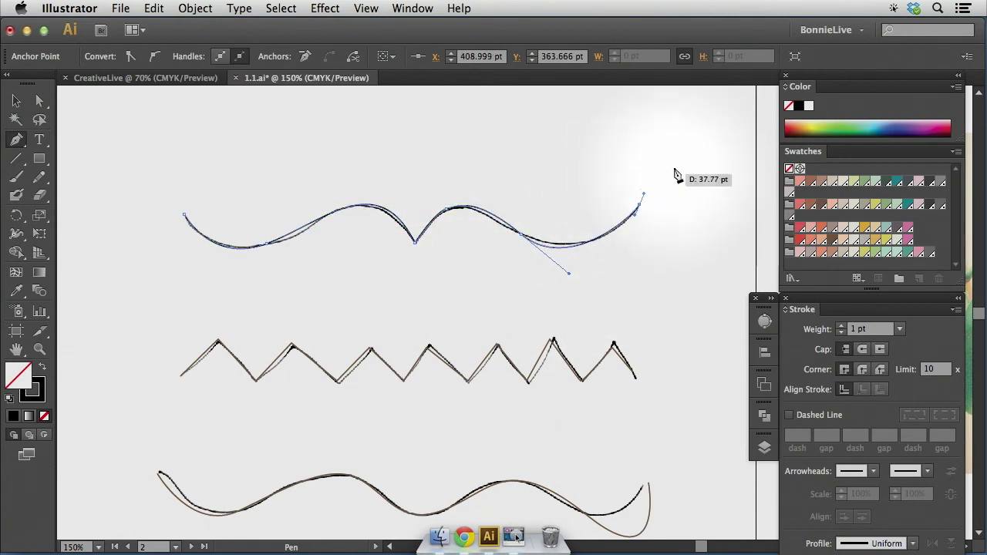
pyautogui.keyDown('super'); pyautogui.click(678, 168); pyautogui.keyUp('super')
pyautogui.press('v')
pyautogui.moveTo(429, 224); pyautogui.dragTo(429, 159)
# Step: Nudge the traced top wave higher and delete the scanned sketch image
pyautogui.click(687, 287)
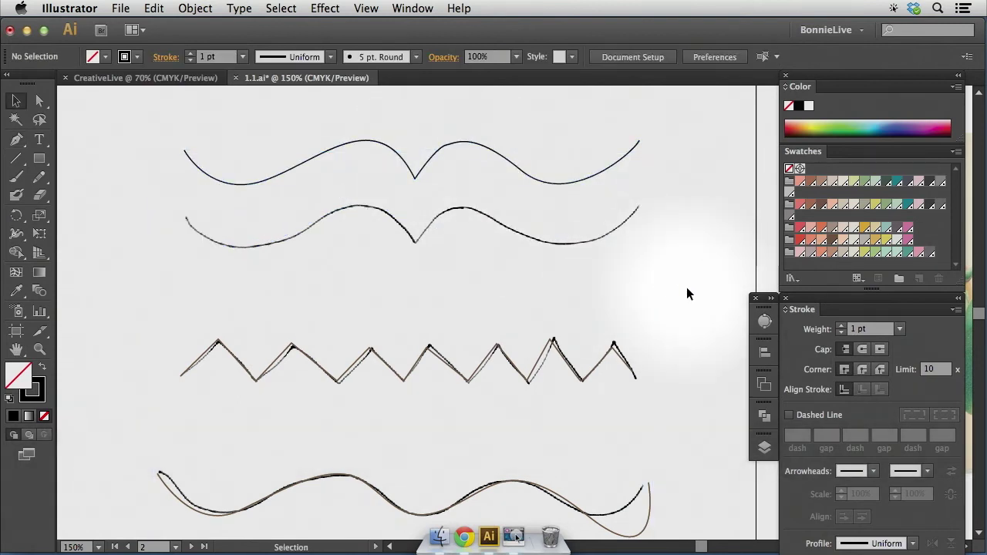
pyautogui.click(535, 177)
pyautogui.moveTo(535, 177); pyautogui.dragTo(535, 154)
pyautogui.click(507, 223)
pyautogui.moveTo(507, 223); pyautogui.dragTo(452, 236)
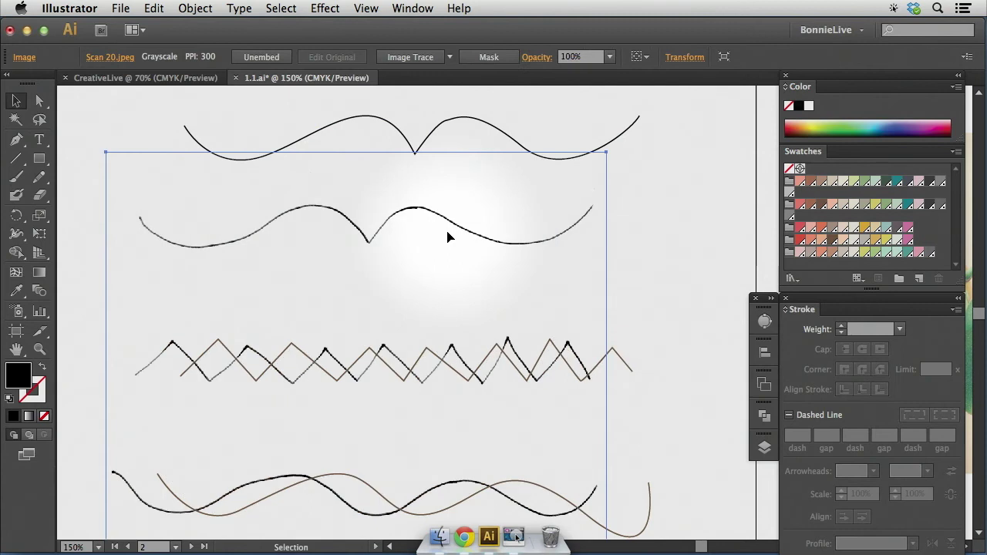
pyautogui.press('Delete')
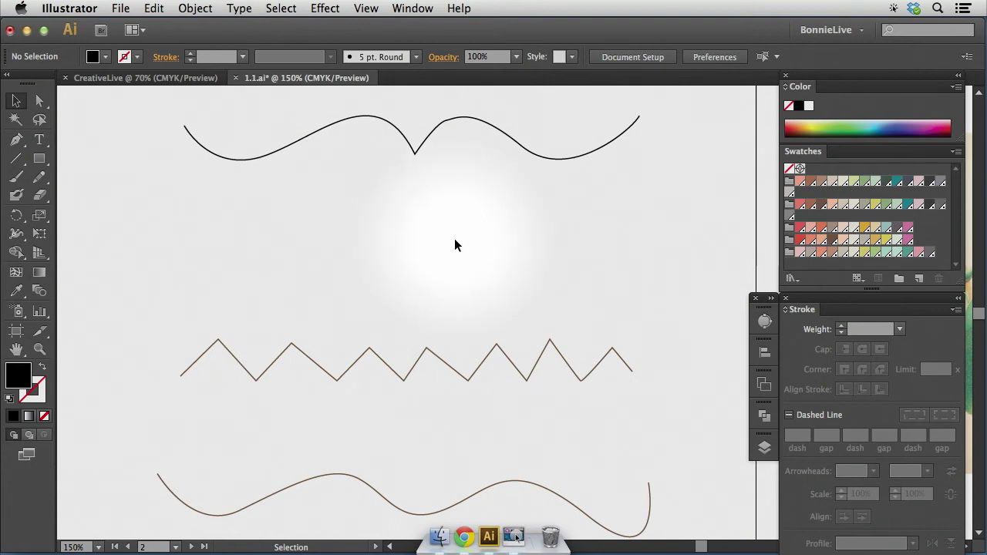
# Step: Choose the Convert Anchor Point tool from the Pen tool's flyout
pyautogui.hscroll(3, 454, 247)
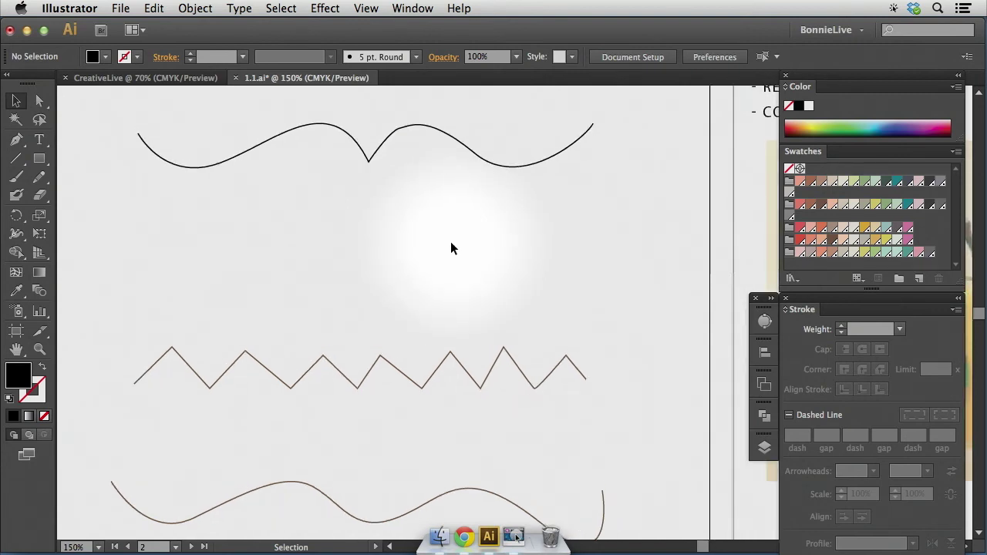
pyautogui.moveTo(16, 140)
pyautogui.mouseDown()
pyautogui.moveTo(86, 162)
pyautogui.moveTo(54, 179)
pyautogui.moveTo(11, 140)
pyautogui.mouseUp()
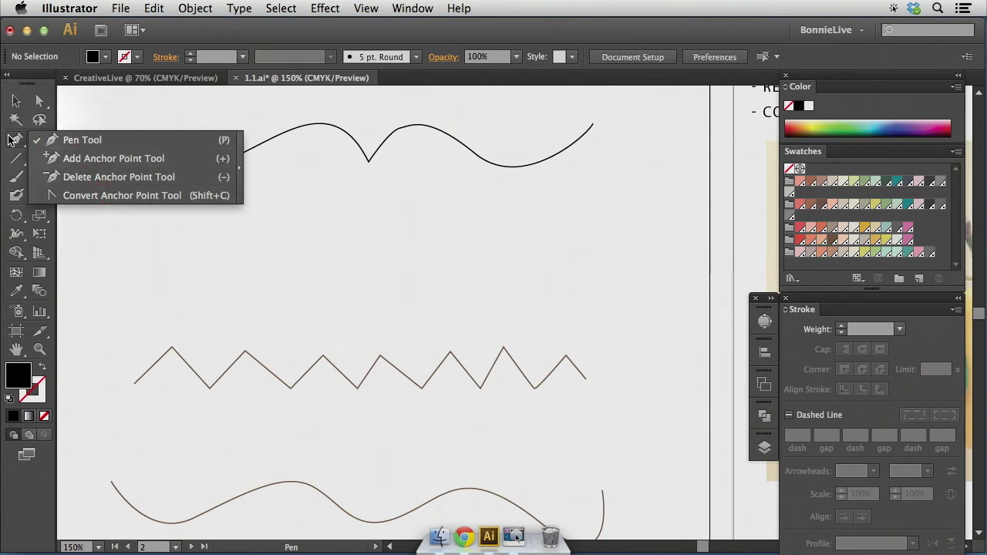
pyautogui.click(124, 193)
# Step: Zoom onto the top wave's pointed dip, drag it into a rounded bend, then fit the artboard
pyautogui.press('super+space')
pyautogui.moveTo(429, 105); pyautogui.dragTo(277, 210)
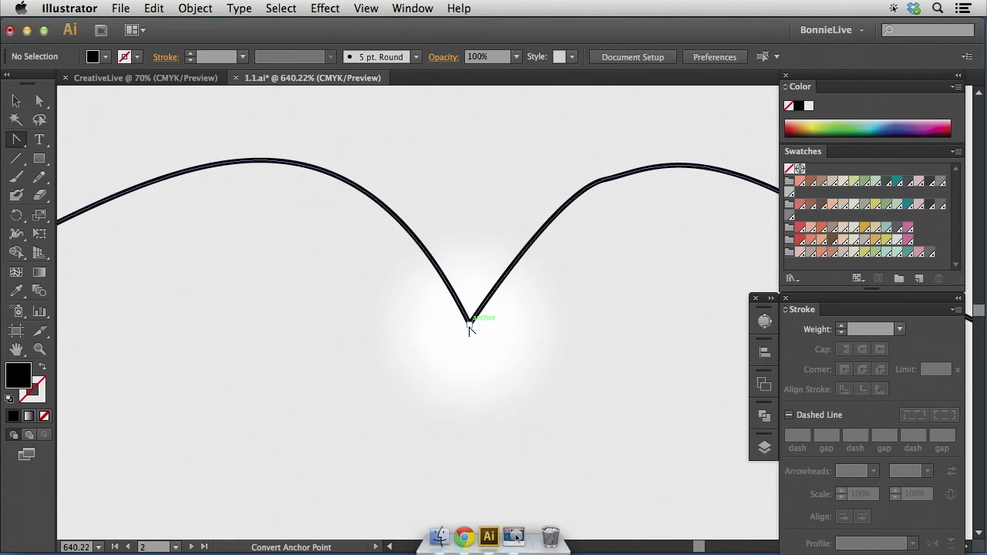
pyautogui.moveTo(469, 320); pyautogui.dragTo(600, 401)
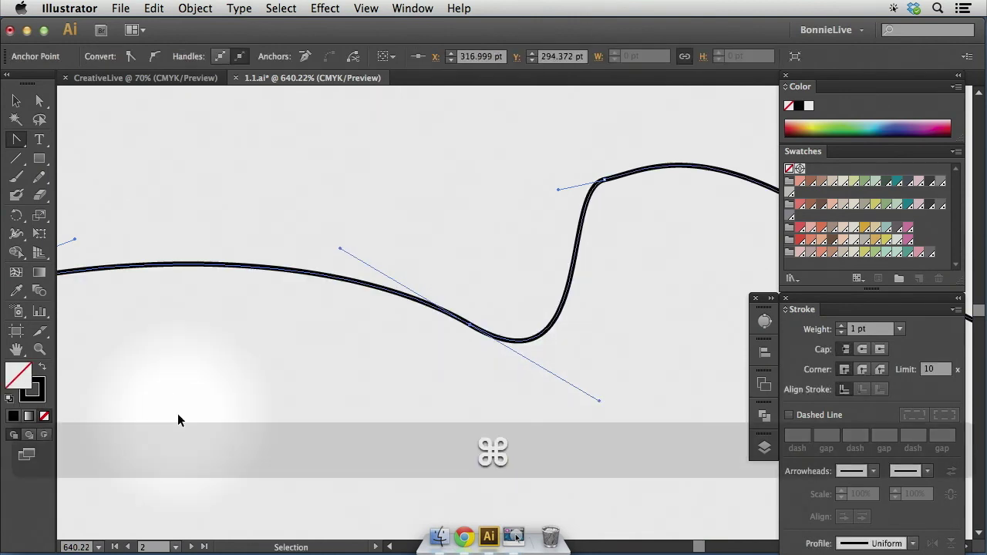
pyautogui.press('super+minus')
pyautogui.press('super+0')
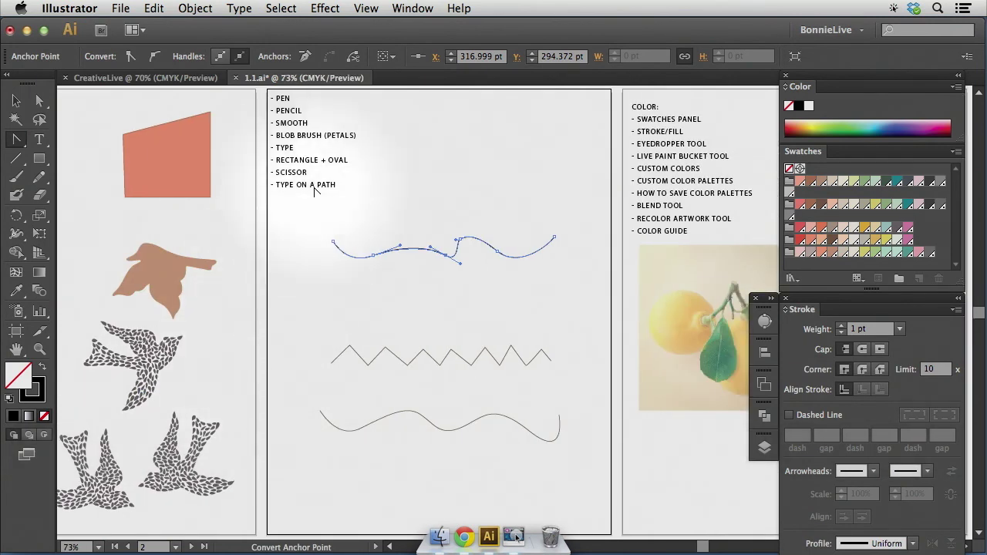
# Step: Draw a wide rectangle above the wave with a salmon-pink fill and no stroke
pyautogui.click(40, 160)
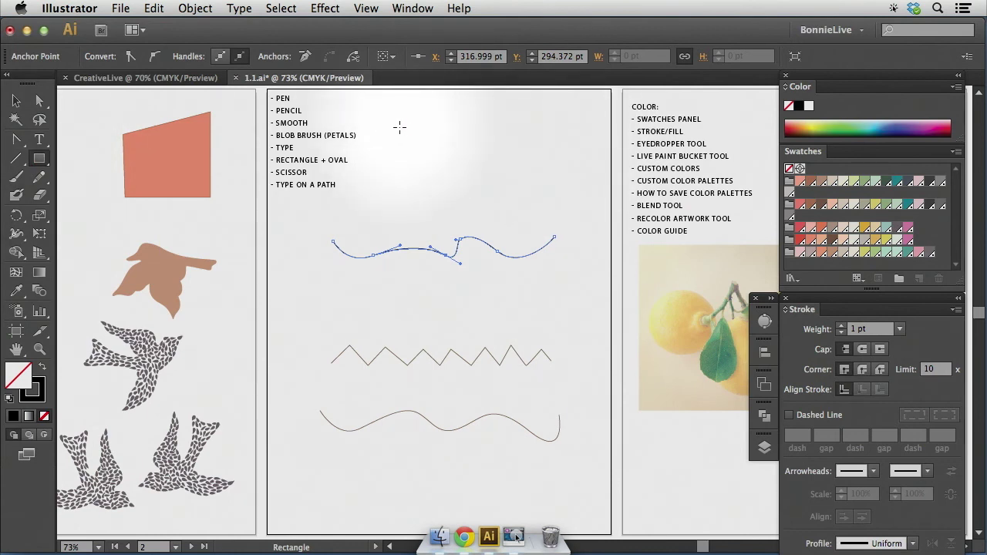
pyautogui.moveTo(399, 127)
pyautogui.mouseDown()
pyautogui.moveTo(560, 176)
pyautogui.moveTo(592, 173)
pyautogui.mouseUp()
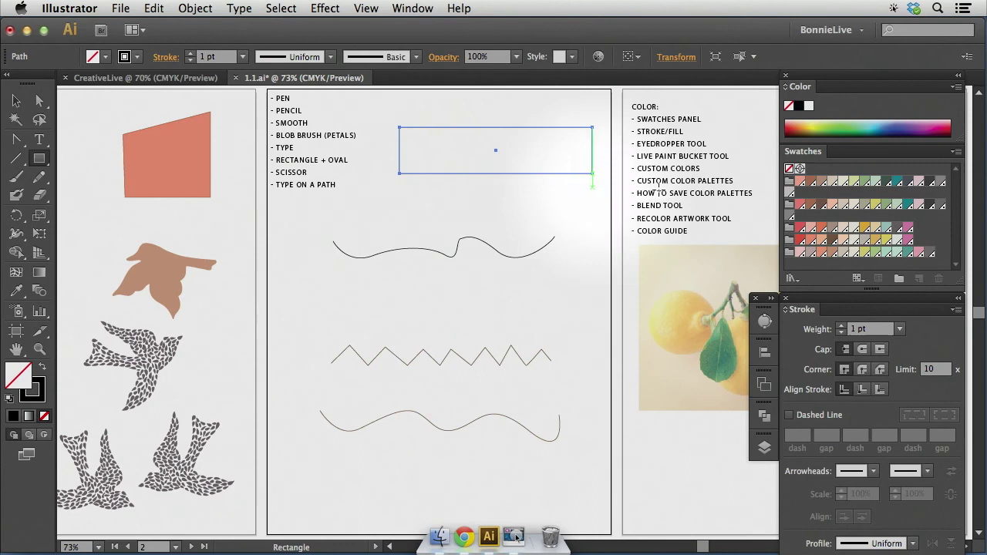
pyautogui.click(812, 184)
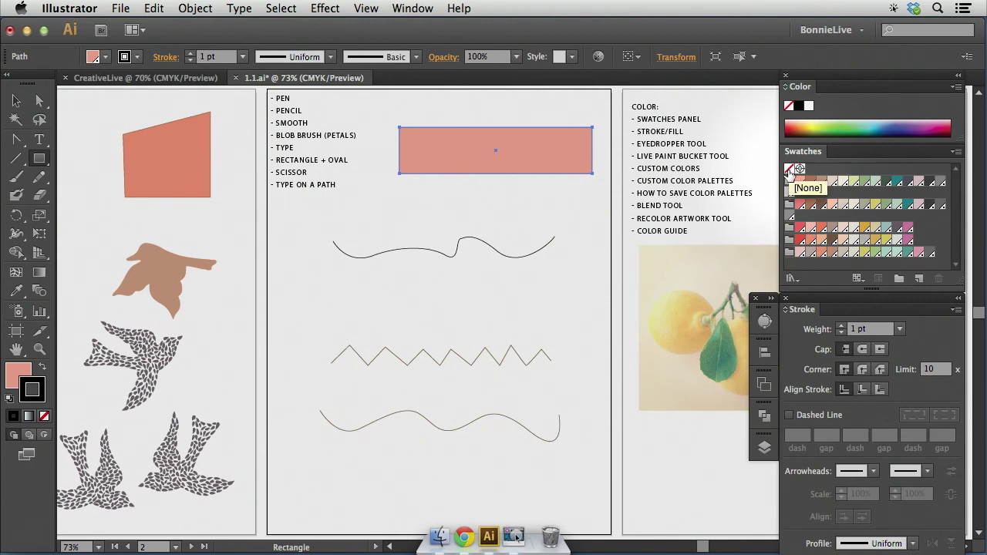
pyautogui.click(790, 170)
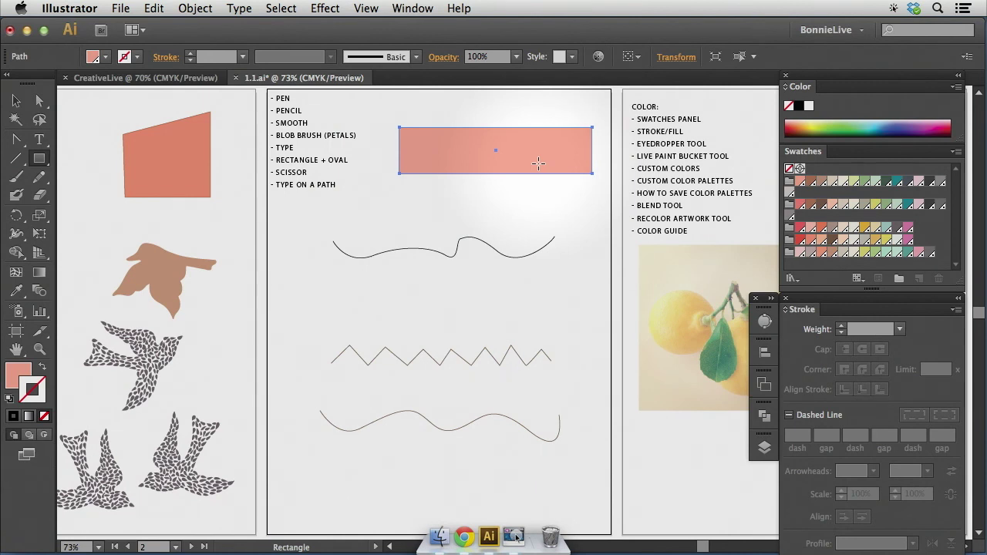
pyautogui.moveTo(17, 139); pyautogui.dragTo(149, 163)
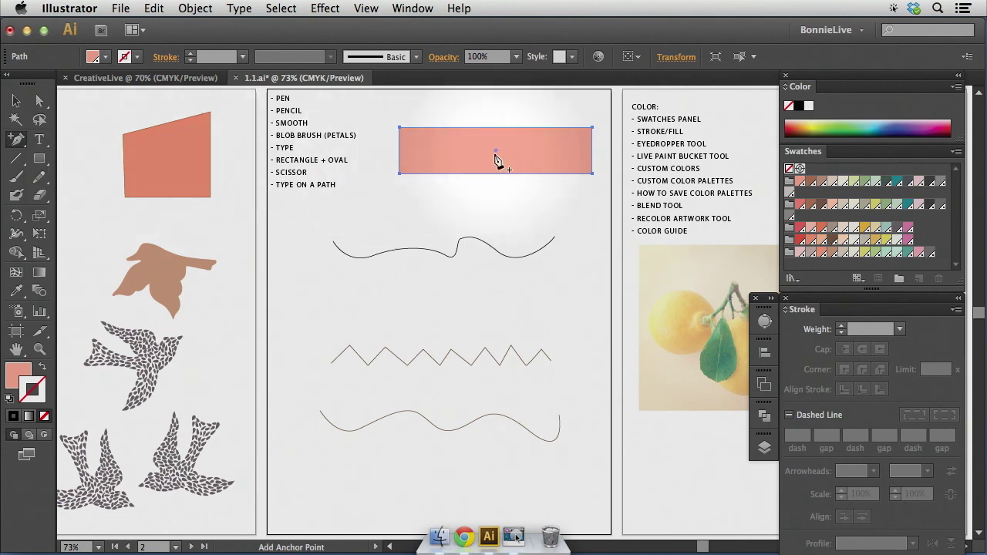
# Step: Zoom in and place new anchors at the middle of the rectangle's left and right edges
pyautogui.press('super+space')
pyautogui.moveTo(615, 117); pyautogui.dragTo(376, 207)
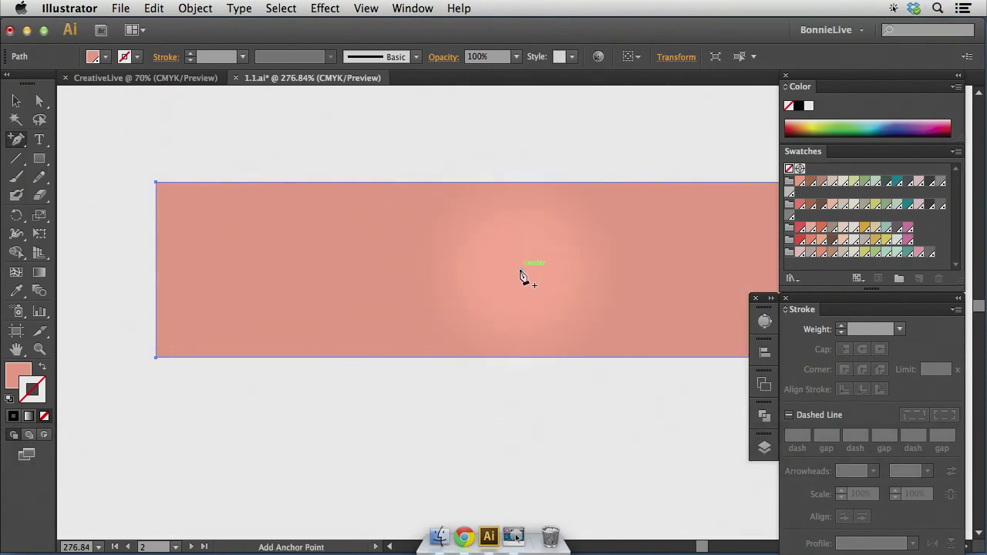
pyautogui.click(156, 278)
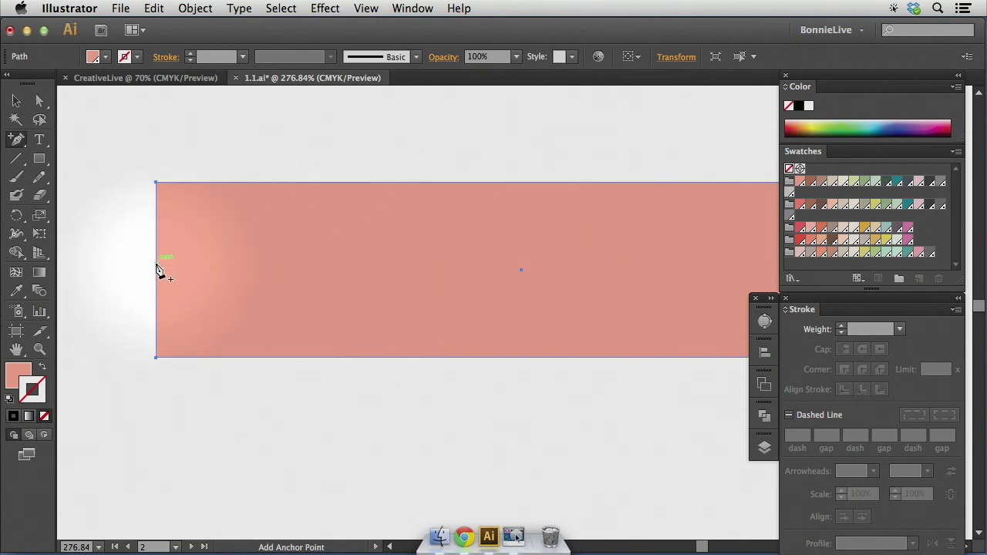
pyautogui.click(156, 264)
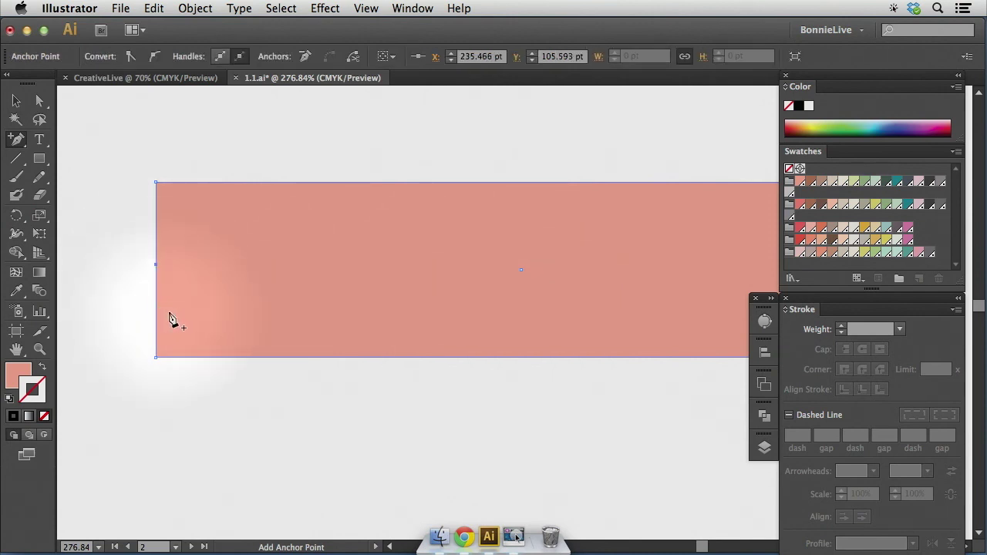
pyautogui.hscroll(6, 172, 319)
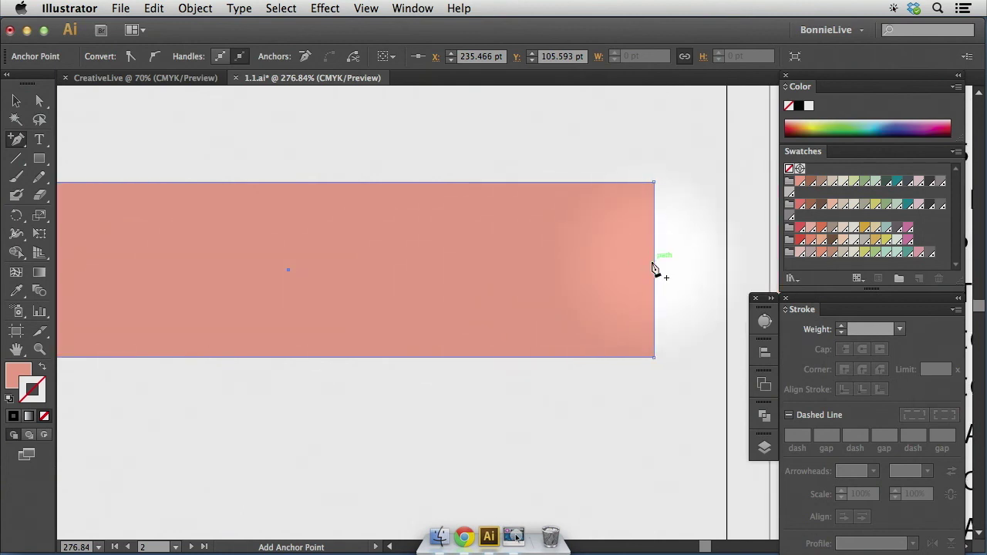
pyautogui.click(653, 263)
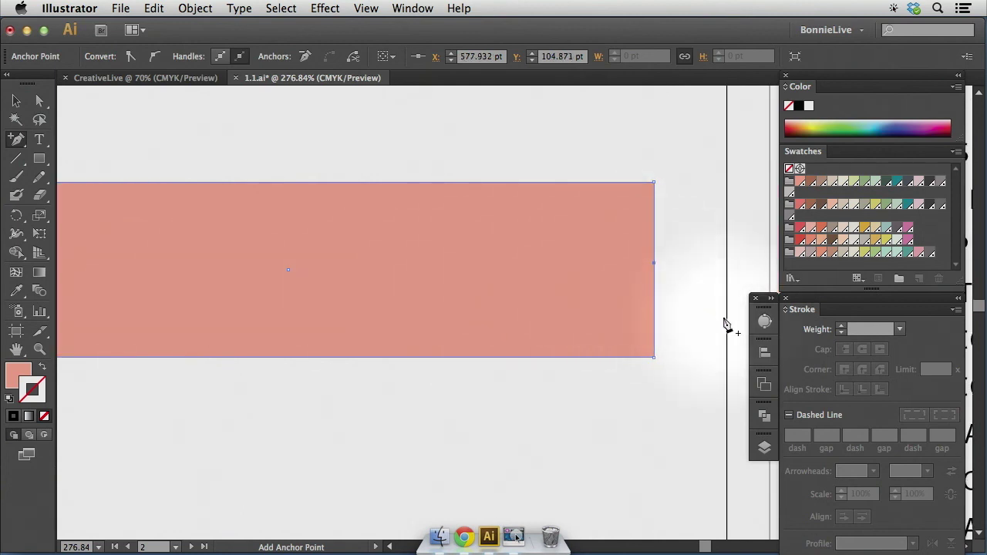
# Step: Pull the right and left midpoint anchors inward to notch both banner ends, then fit the artboard
pyautogui.press('a')
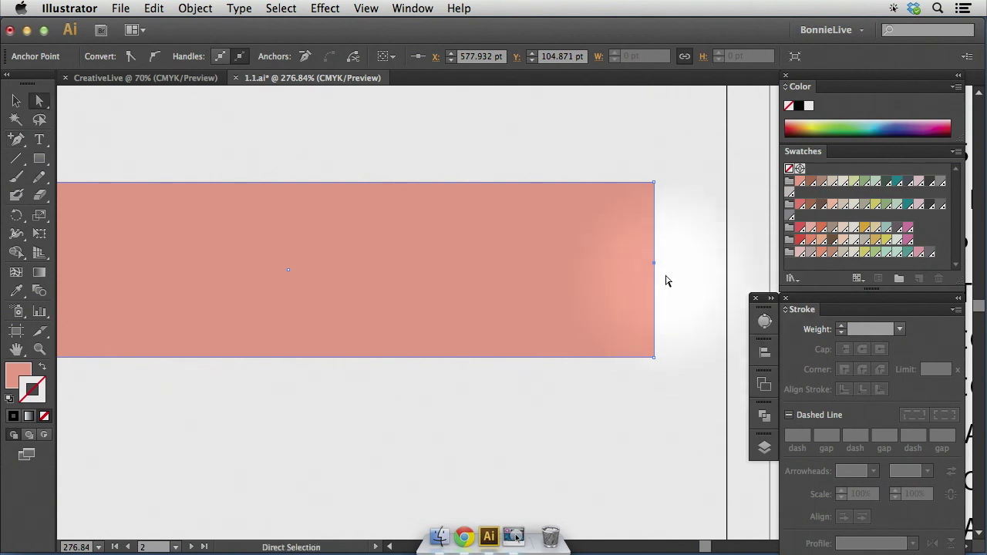
pyautogui.click(719, 280)
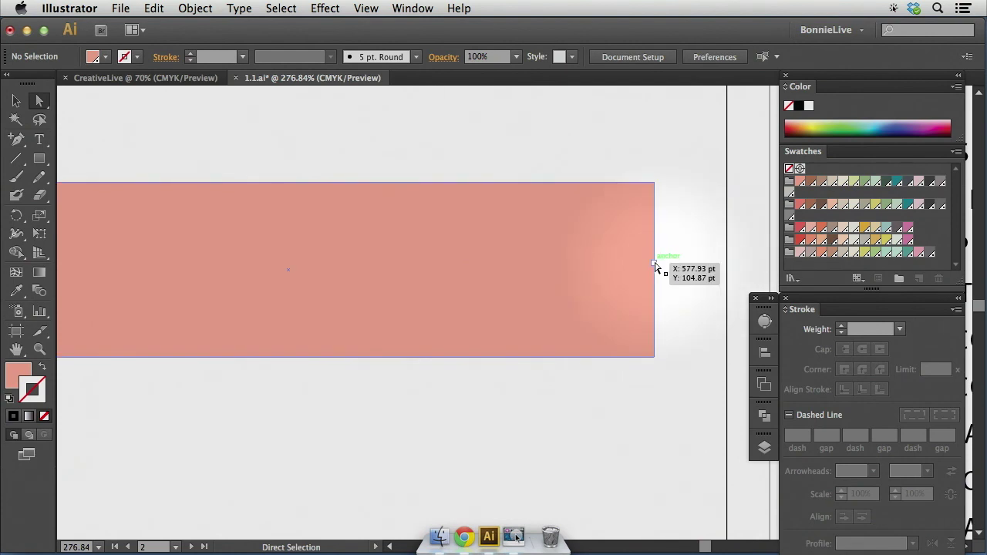
pyautogui.moveTo(655, 266); pyautogui.dragTo(538, 272)
pyautogui.hscroll(-5, 538, 272)
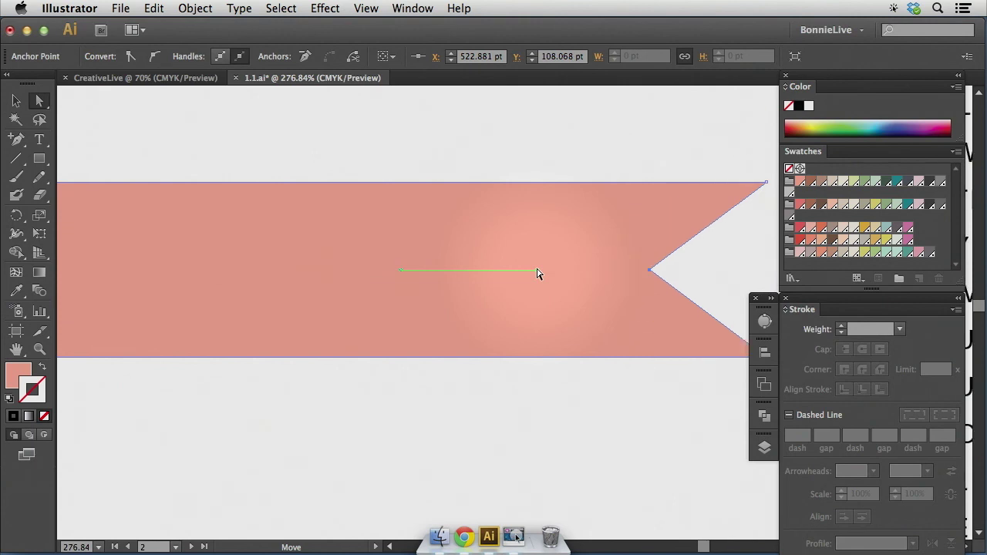
pyautogui.hscroll(-5, 537, 273)
pyautogui.moveTo(327, 270); pyautogui.dragTo(443, 270)
pyautogui.click(445, 434)
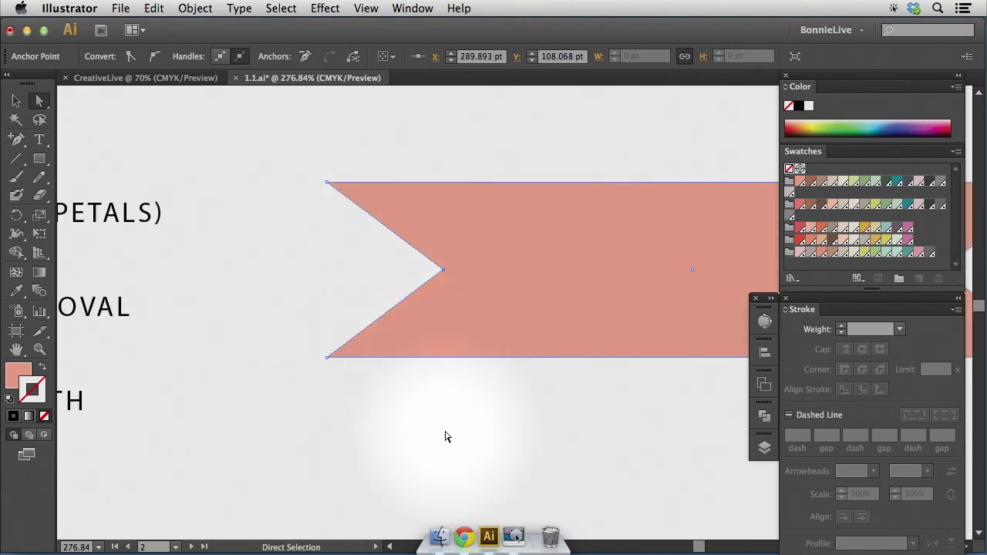
pyautogui.press('super+0')
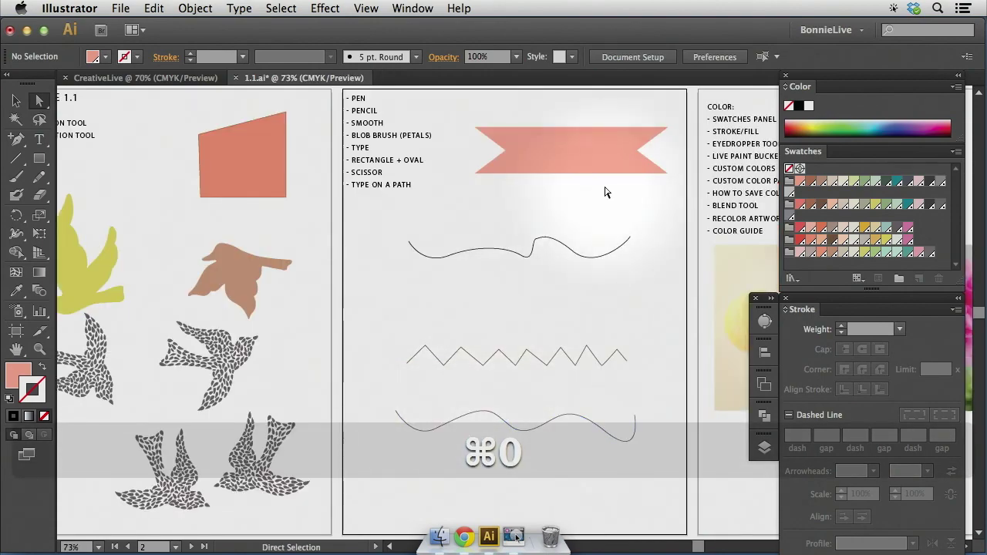